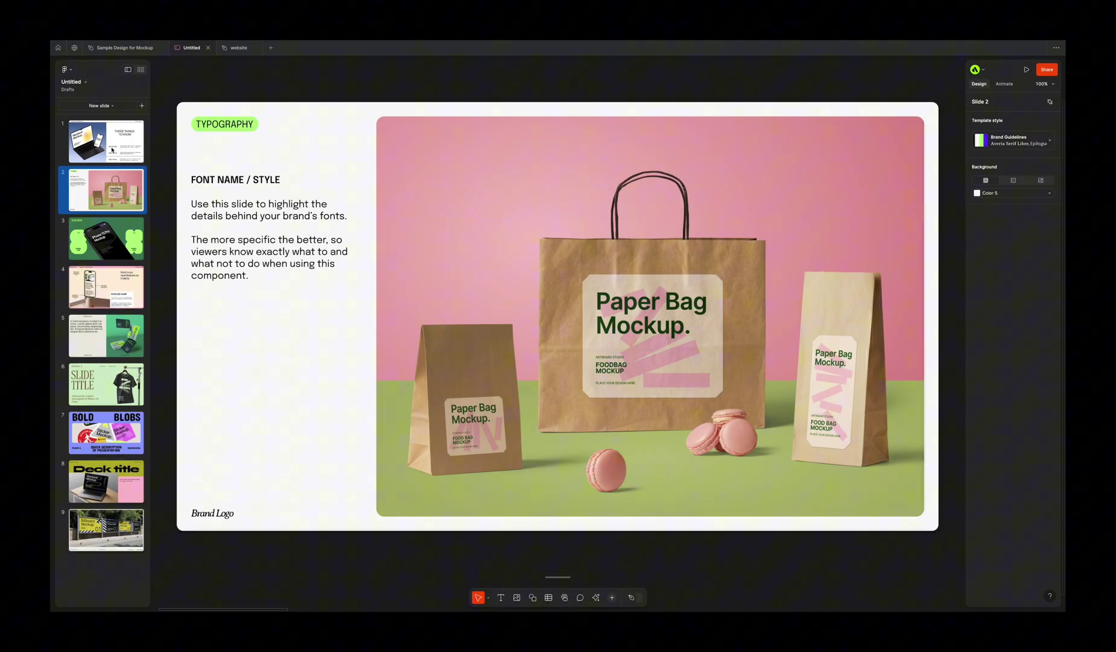
- Page through slides 4 to 9: business card, T-shirt, MacBook and billboard mockups
click(107, 238)
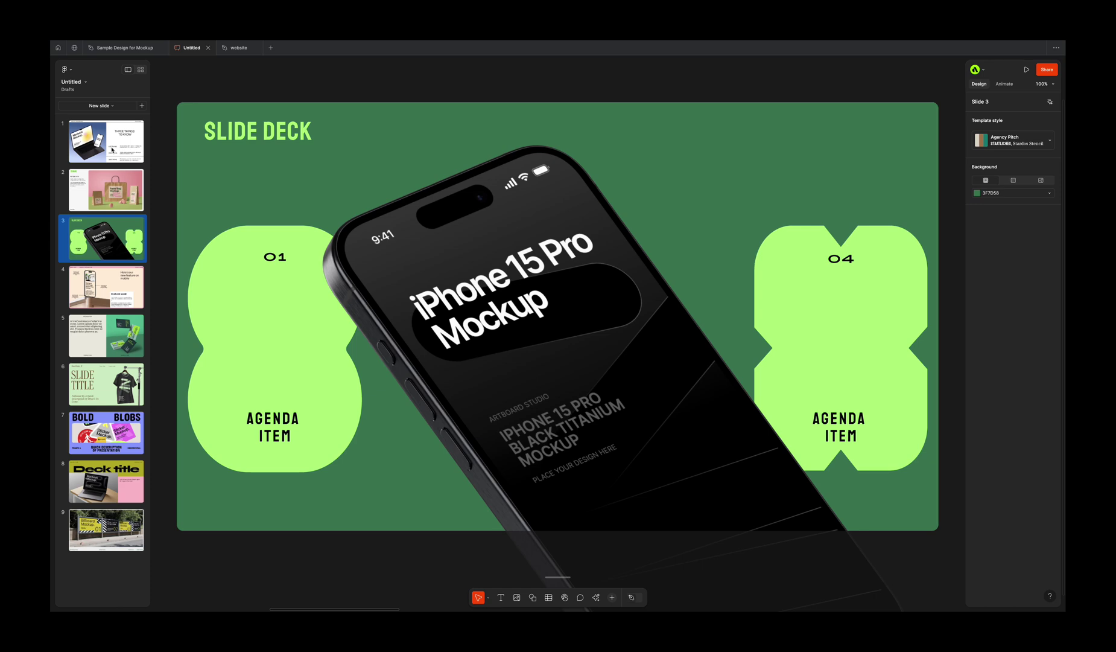
click(106, 287)
click(107, 336)
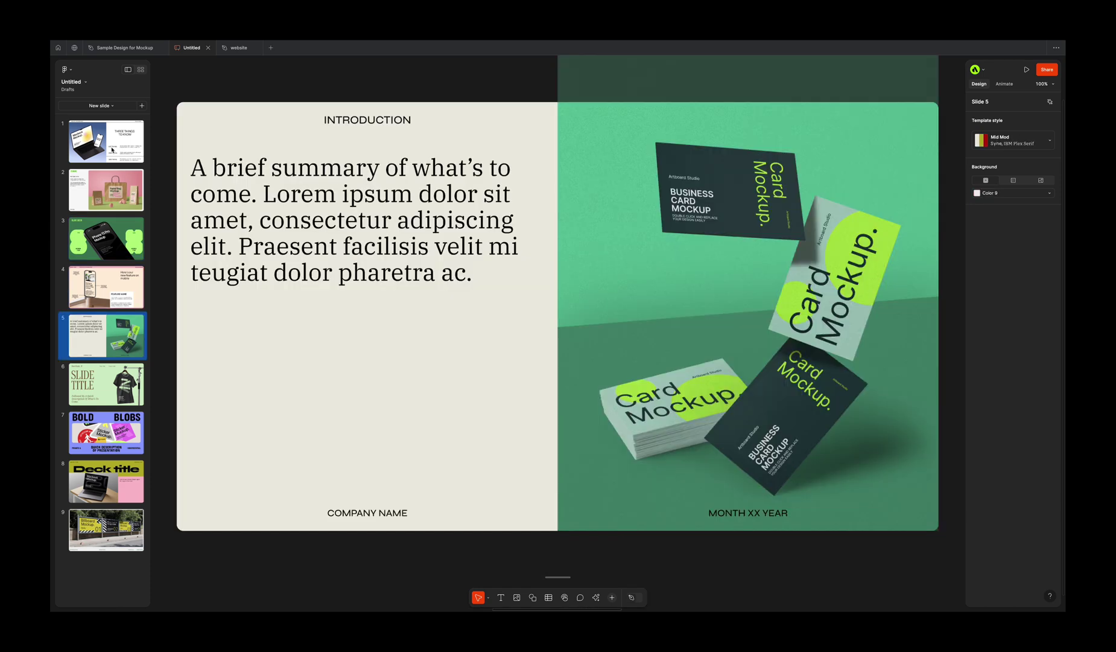
click(106, 384)
click(106, 433)
click(106, 481)
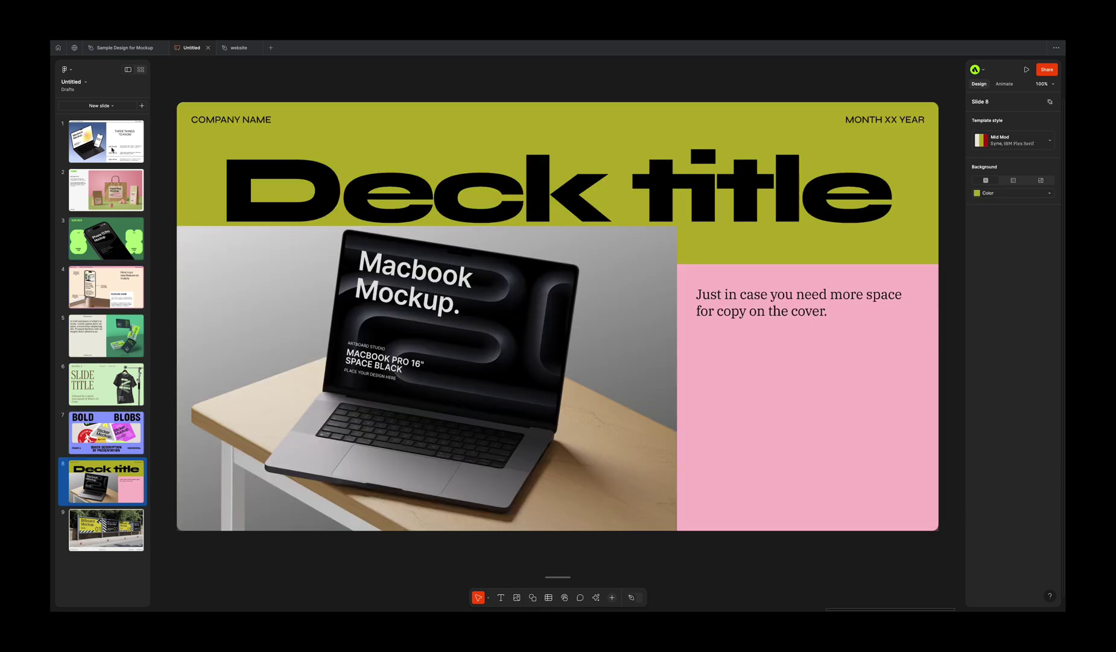
click(107, 530)
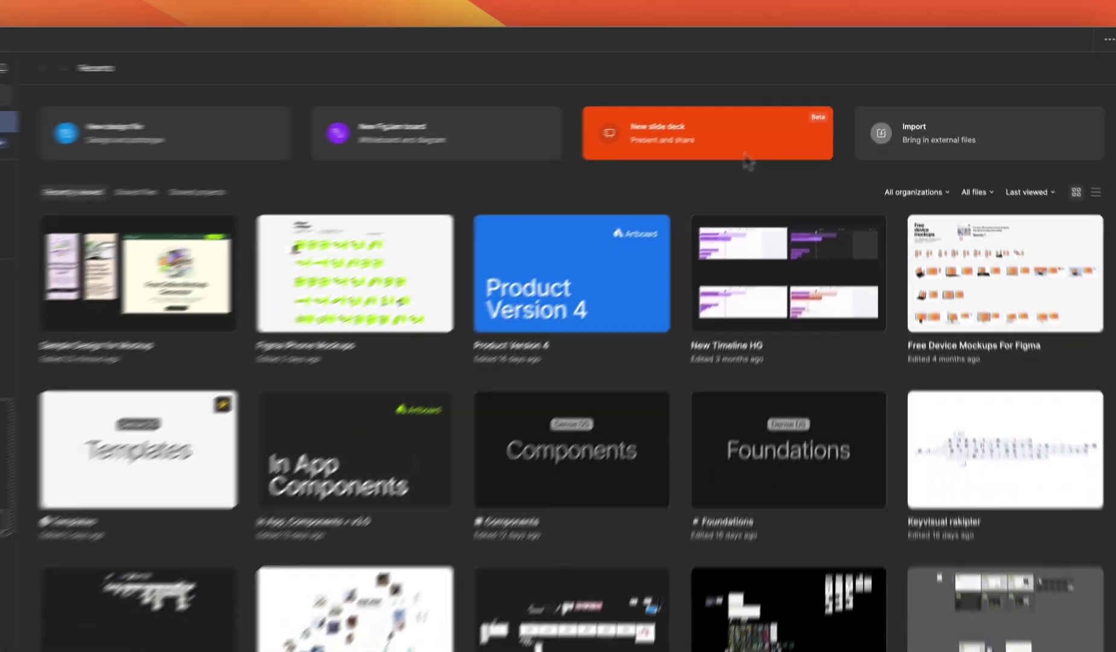
- Create a new untitled slide deck from the Figma home screen
click(631, 235)
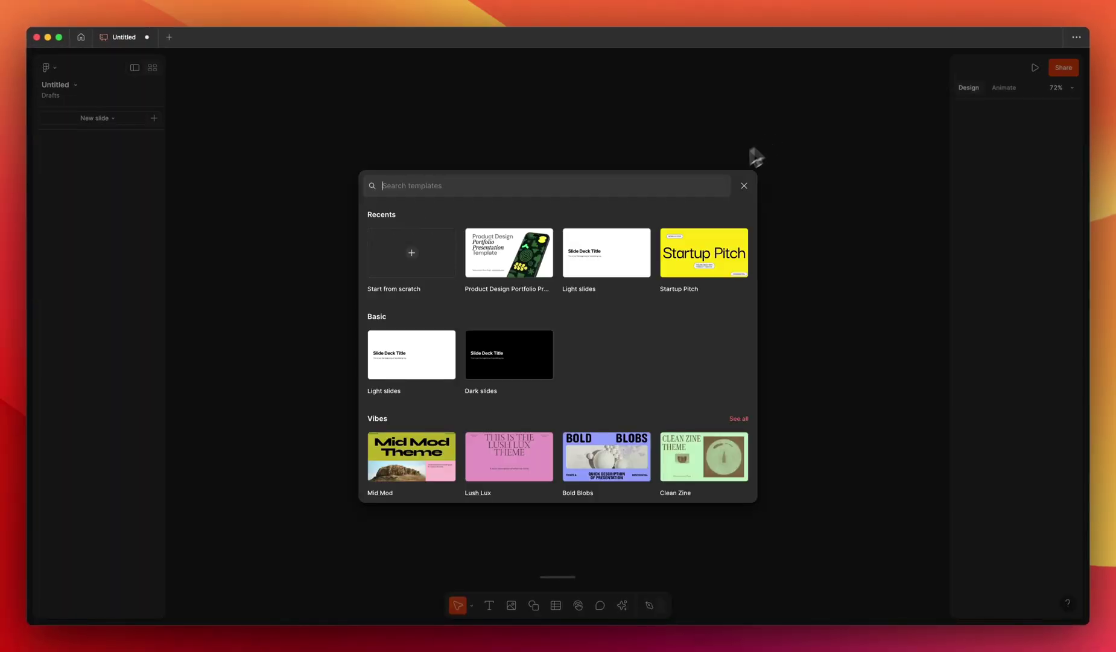
- Apply the Product Design Portfolio Presentation template from the Design & Research templates
scroll(618, 313, down, 5)
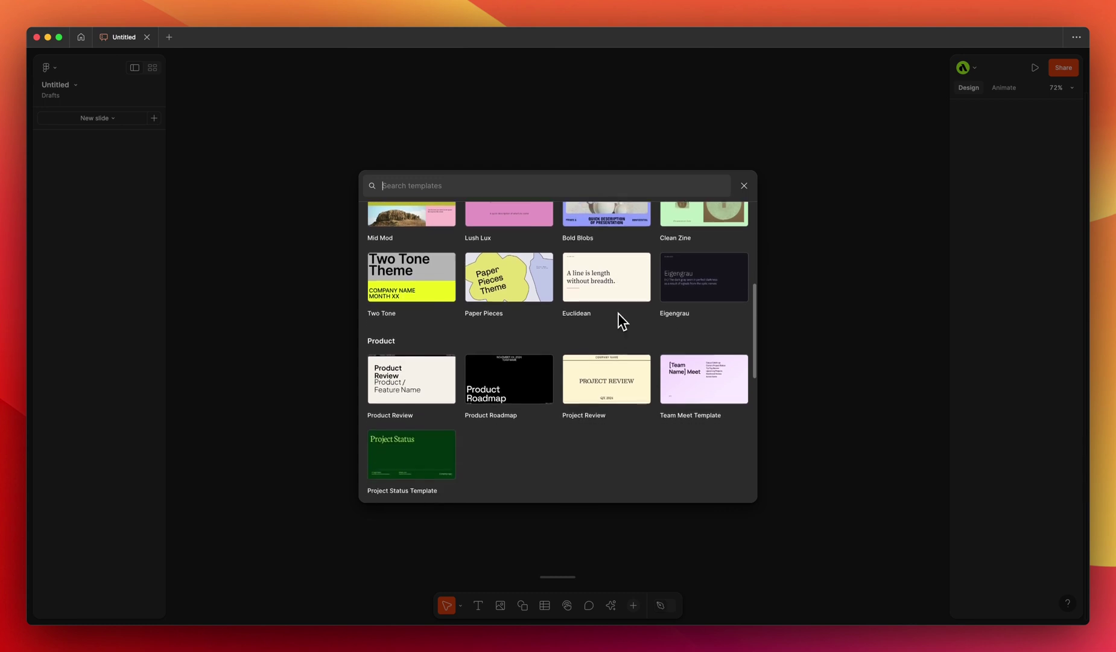
scroll(618, 312, up, 2)
scroll(617, 312, down, 4)
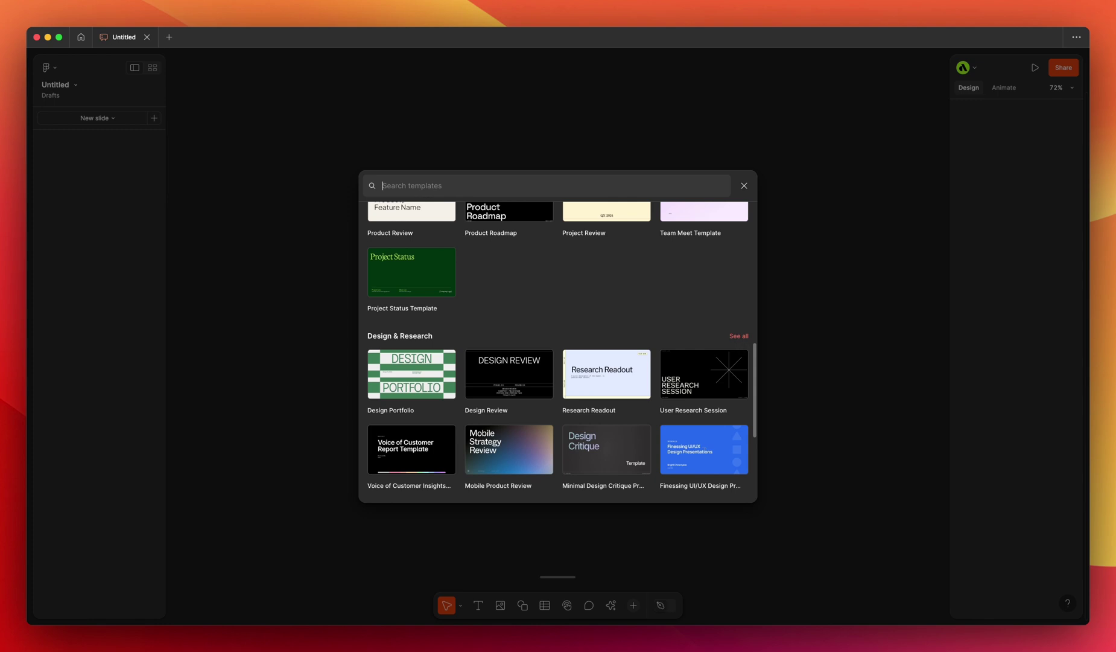
click(738, 335)
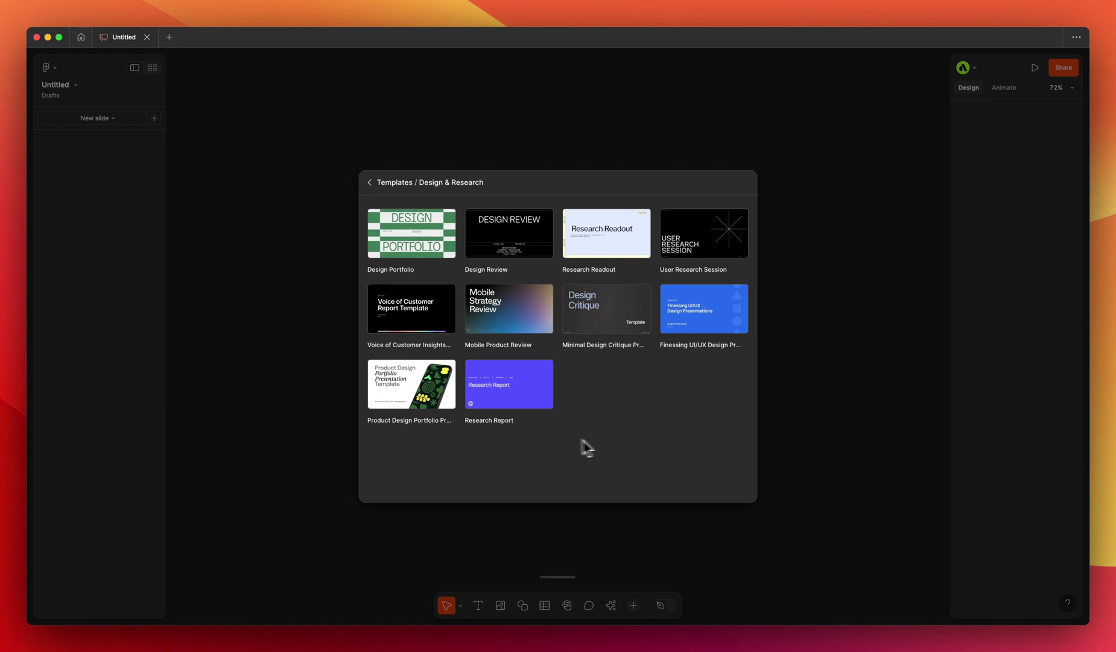
mouse_move(444, 411)
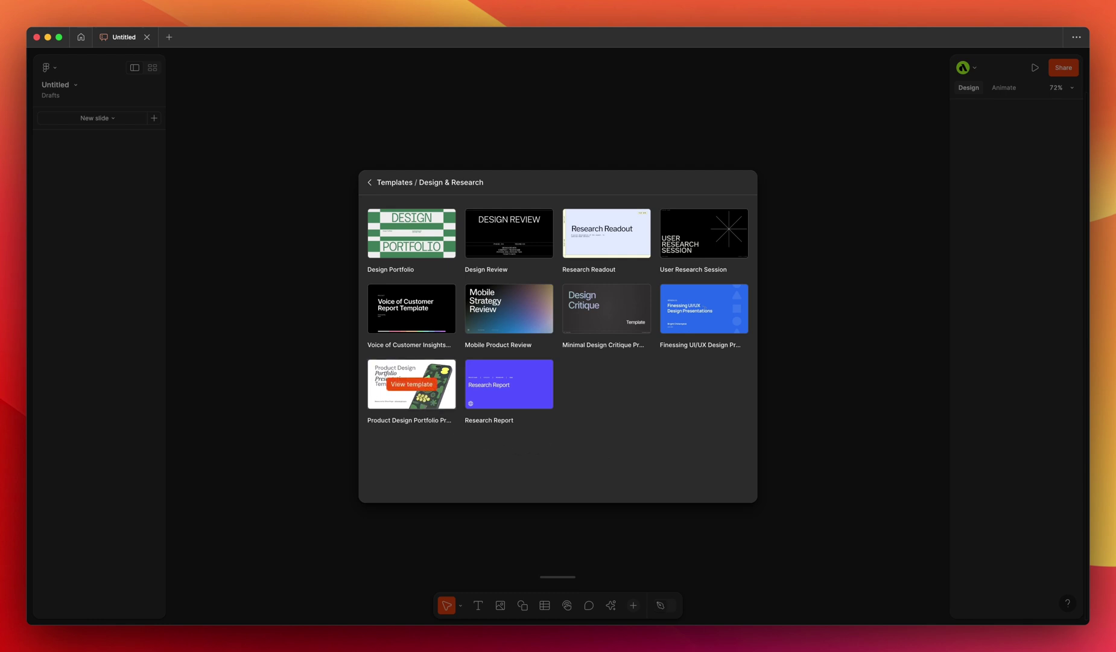
click(411, 384)
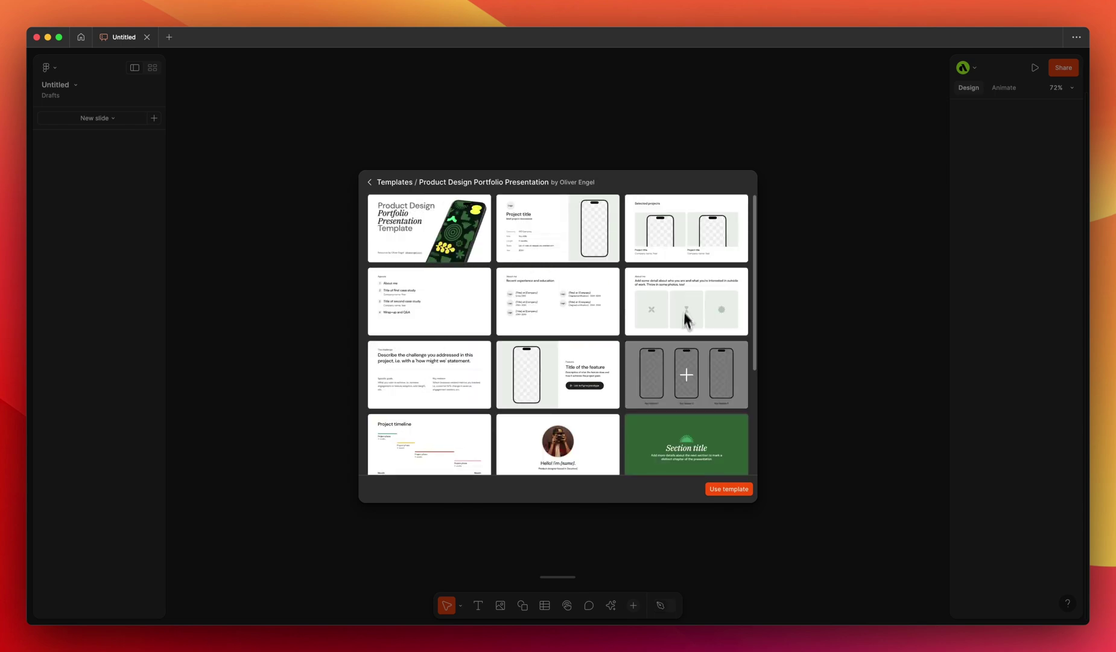
click(729, 490)
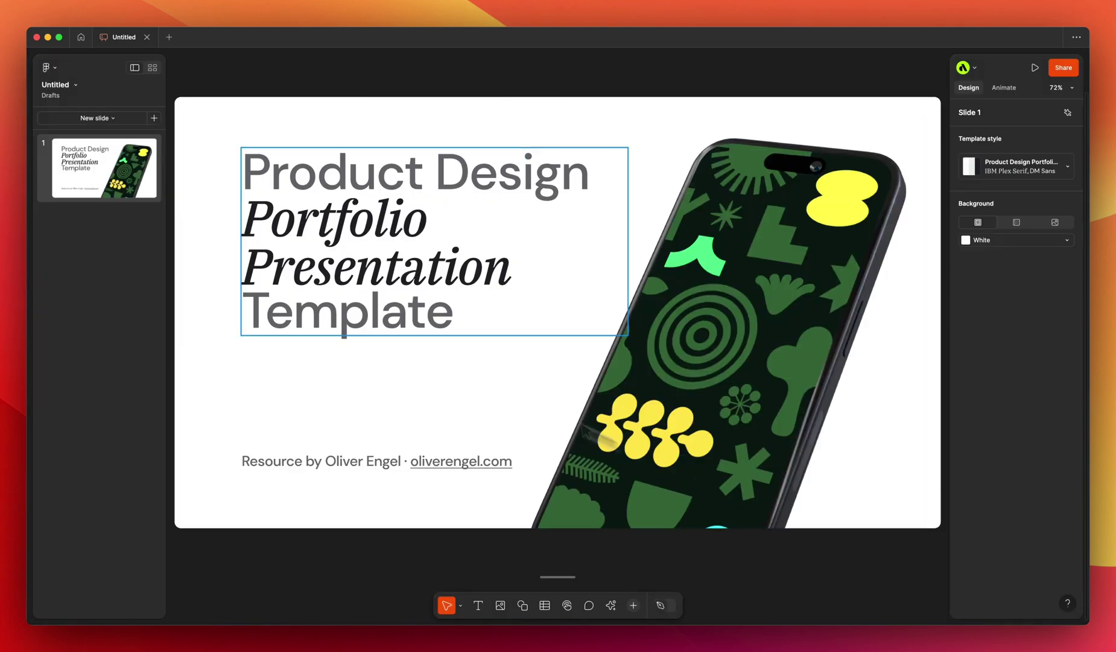
- Add the template's Project title and Selected projects layouts, bringing the deck to five slides
click(99, 119)
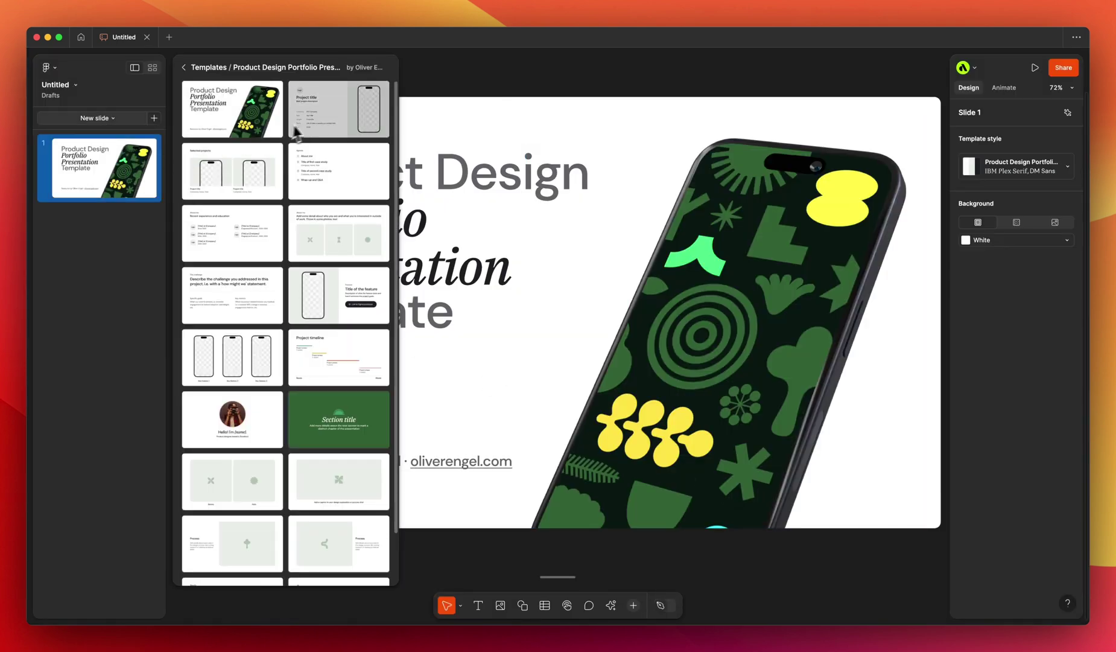
click(96, 119)
click(100, 118)
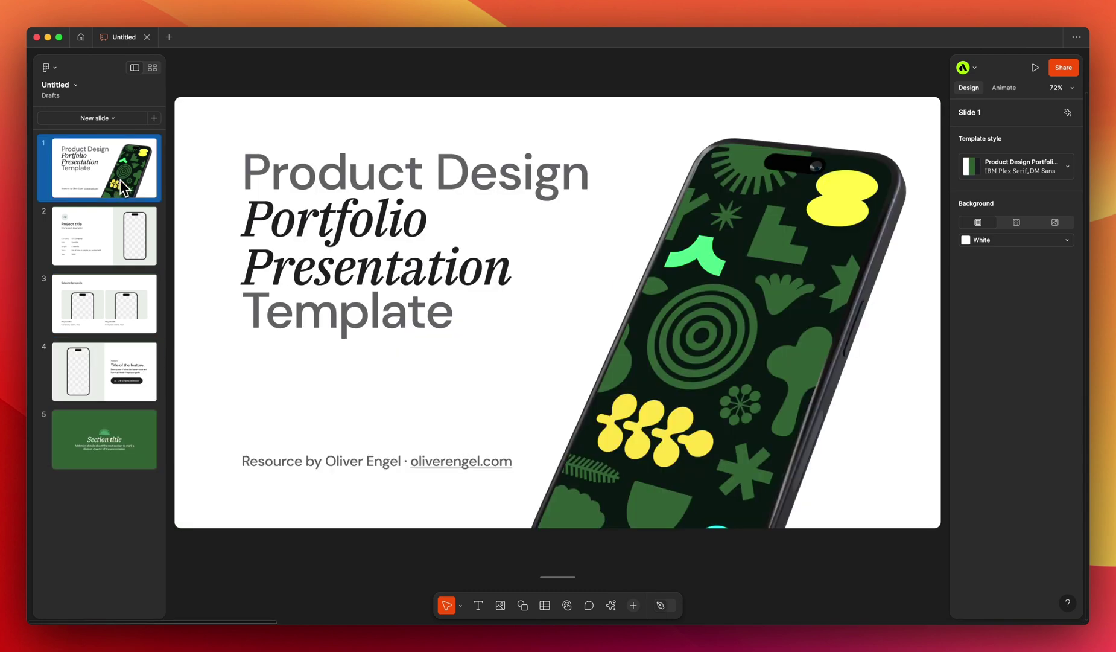
click(304, 81)
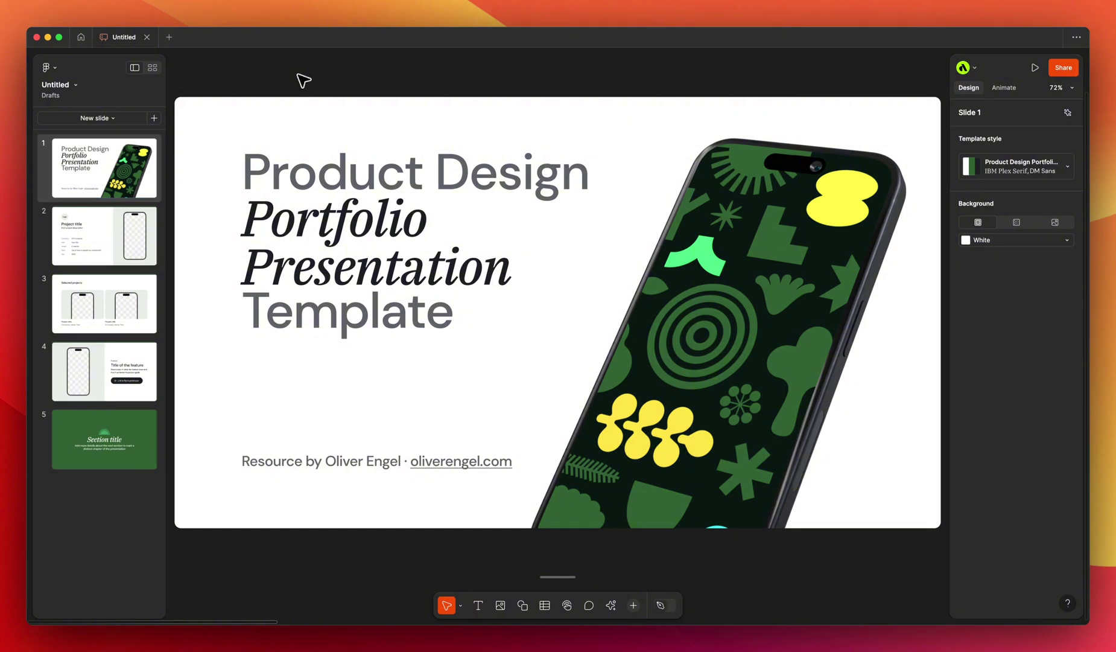
- Open Sample Design for Mockup in a new tab and run the Artboard Mockups plugin
click(169, 38)
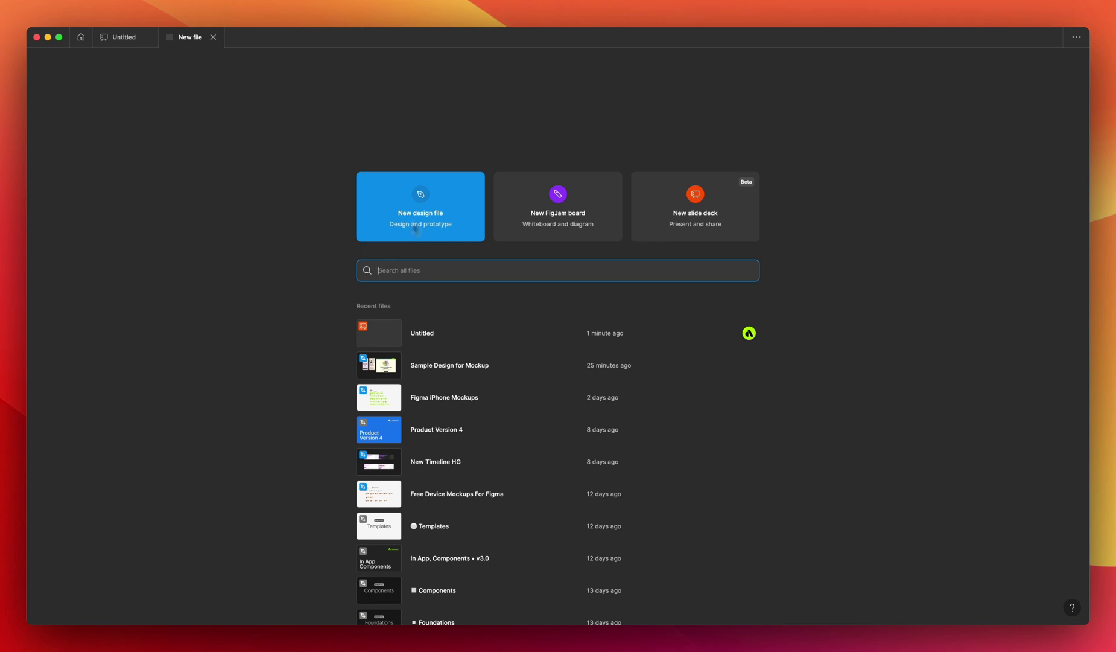
click(474, 367)
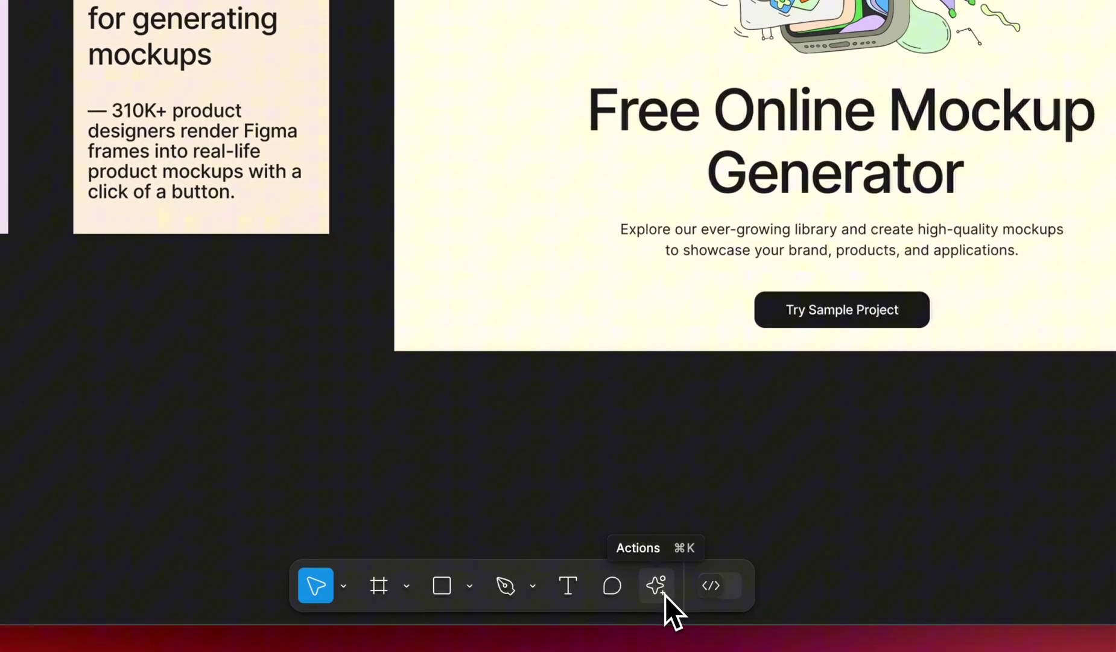
click(628, 607)
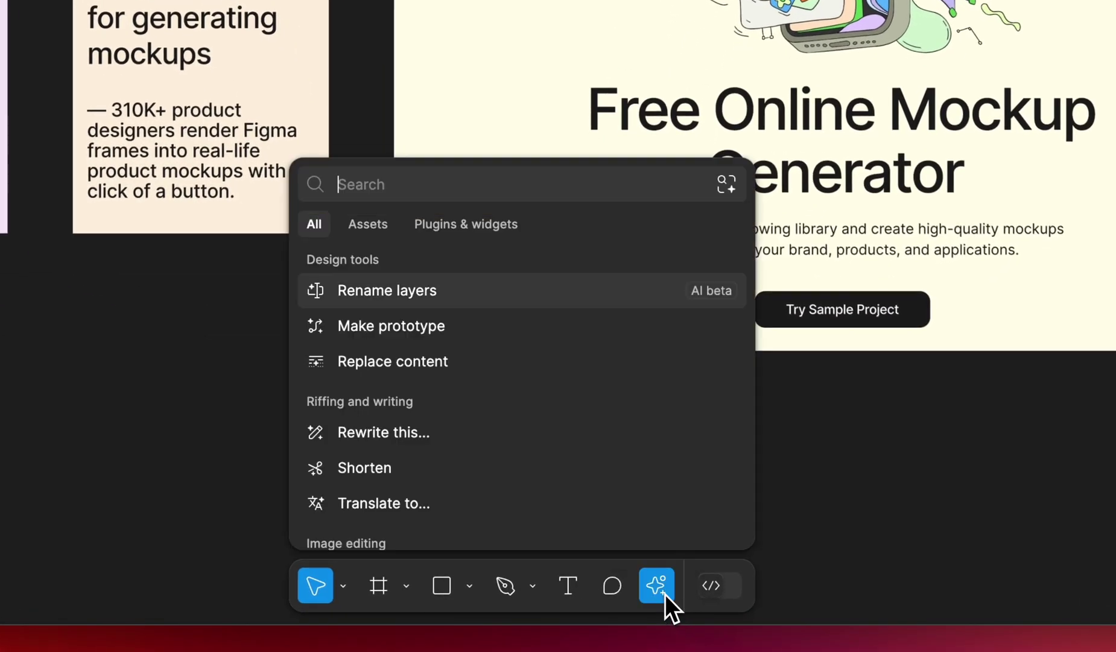
text(artboard)
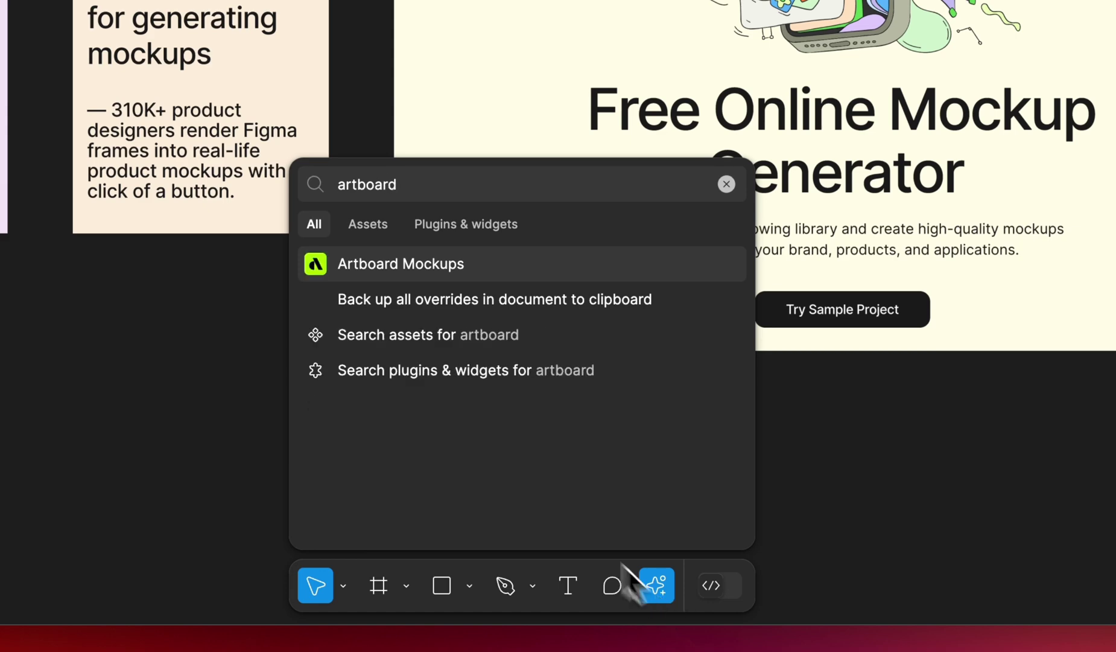
click(453, 271)
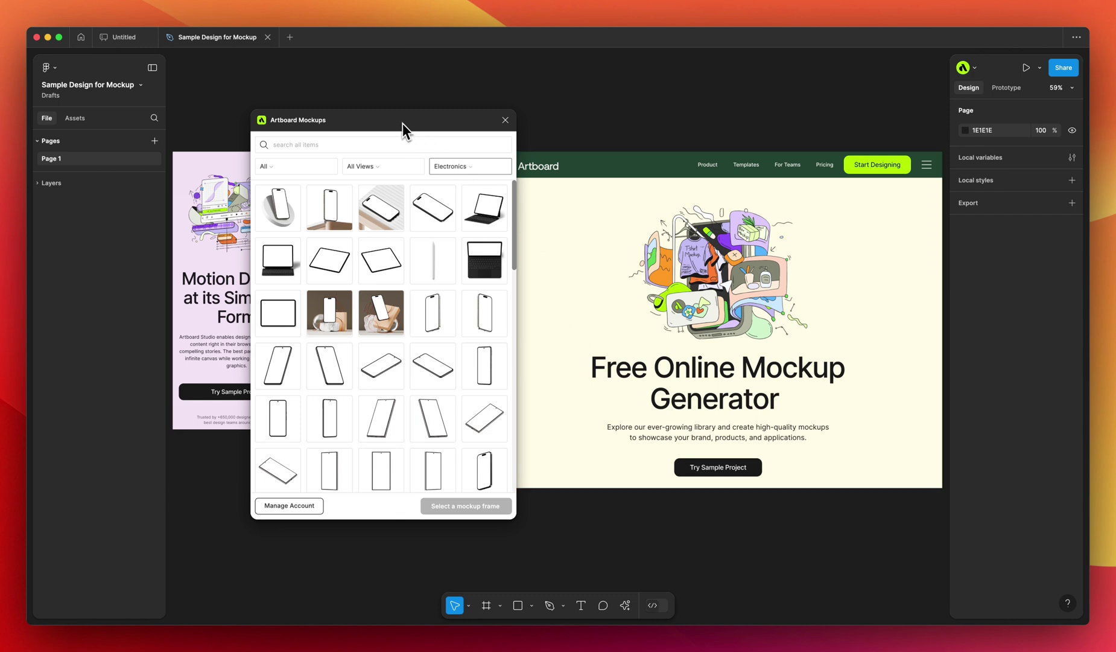
- Insert the iPhone 15 Pro Left from Below mockup, keeping Electronics and free-plus-premium filters
drag(402, 123, 820, 115)
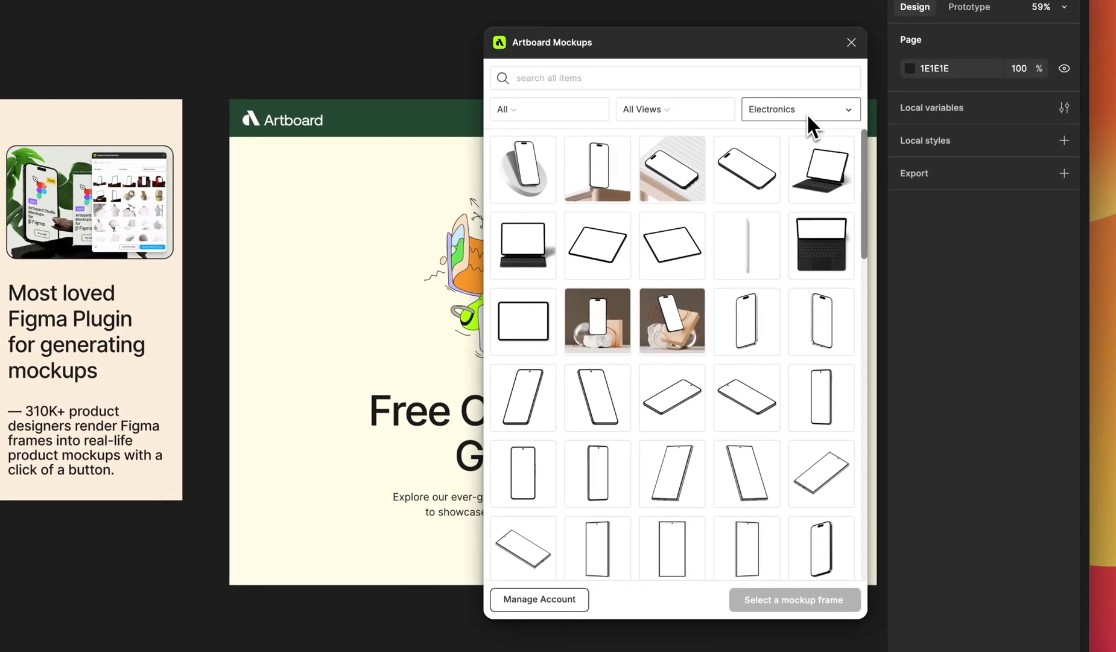
click(807, 112)
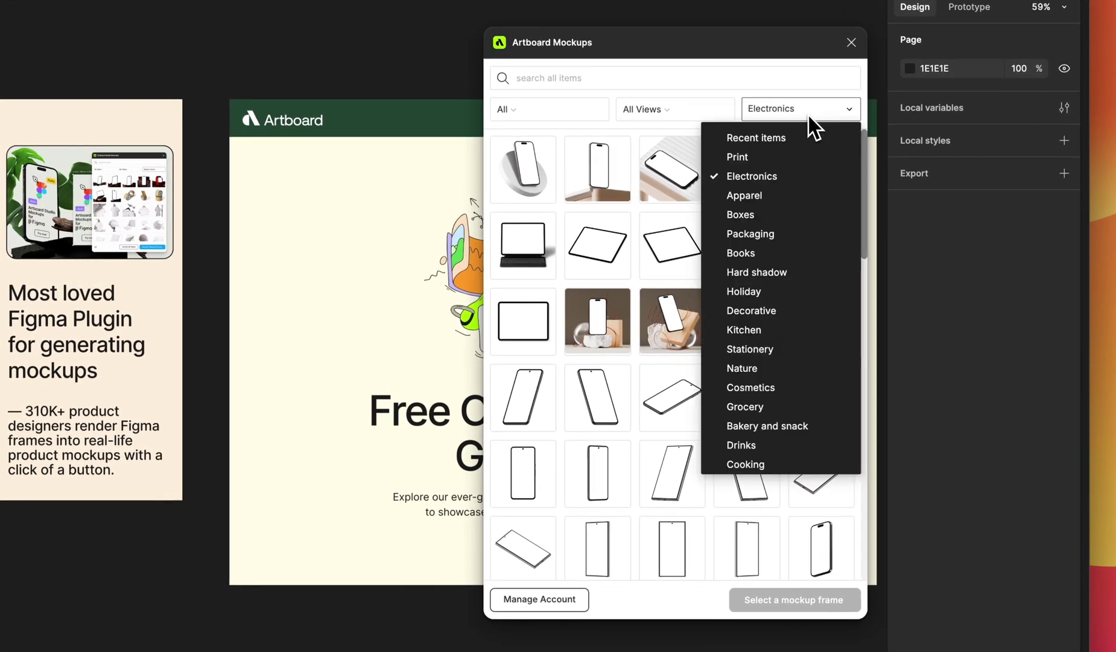
scroll(801, 181, down, 3)
scroll(801, 187, up, 3)
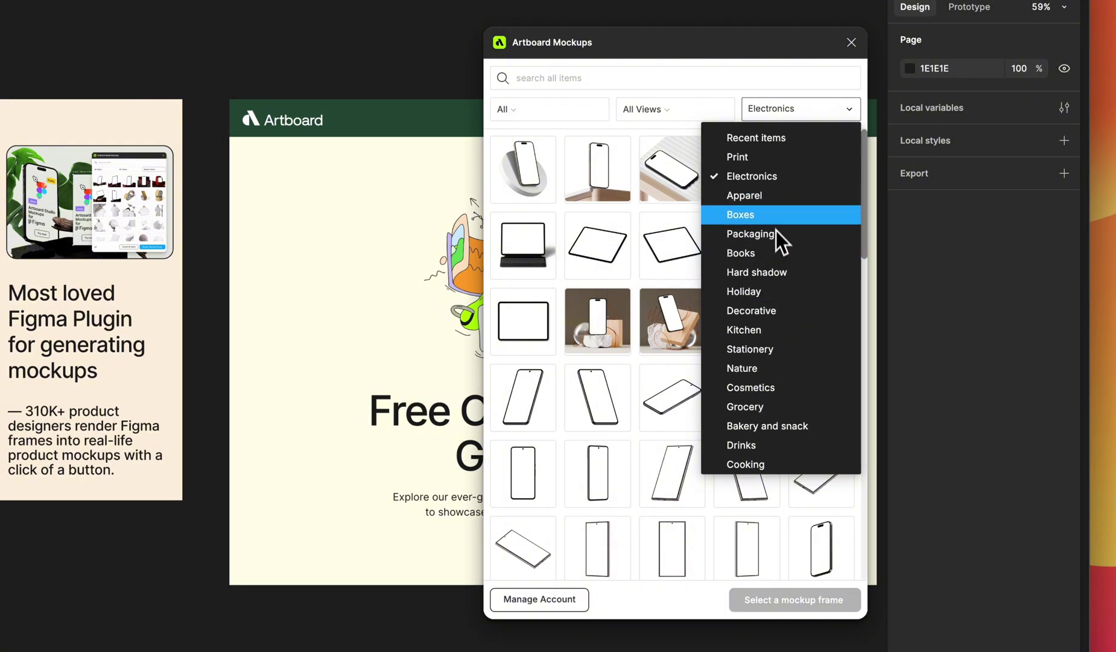
click(766, 176)
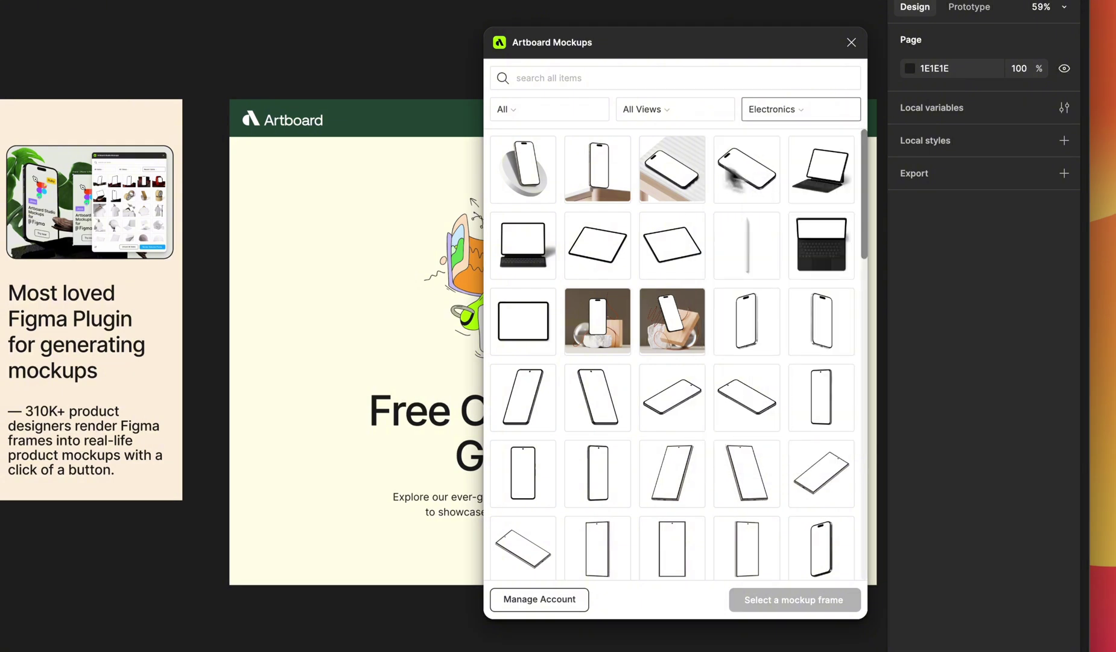
click(569, 109)
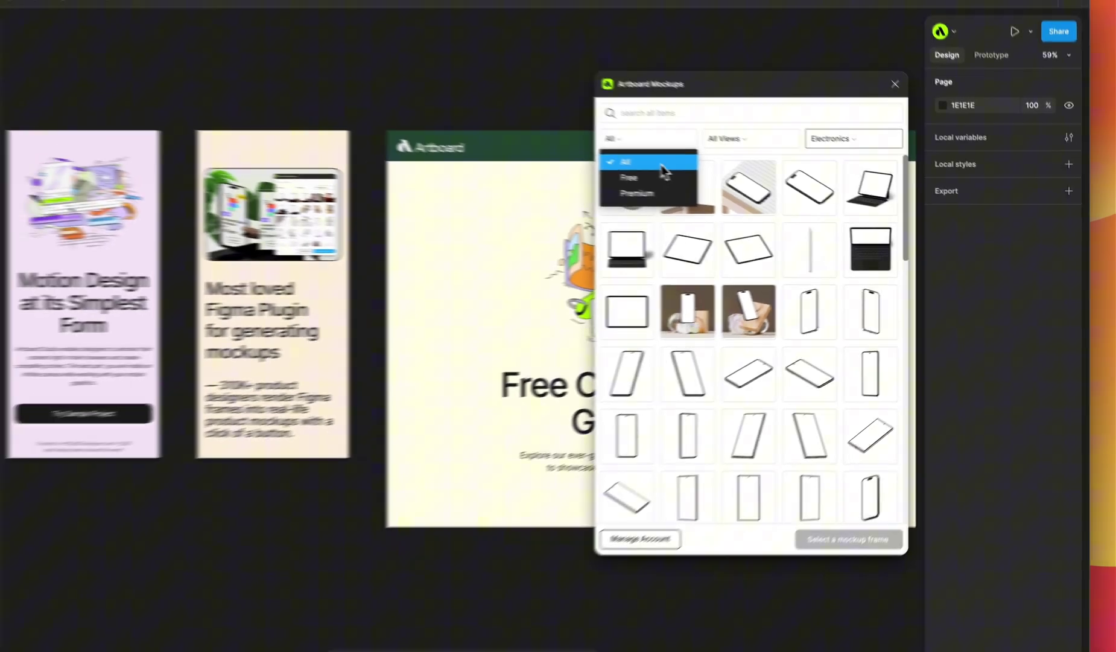
click(566, 142)
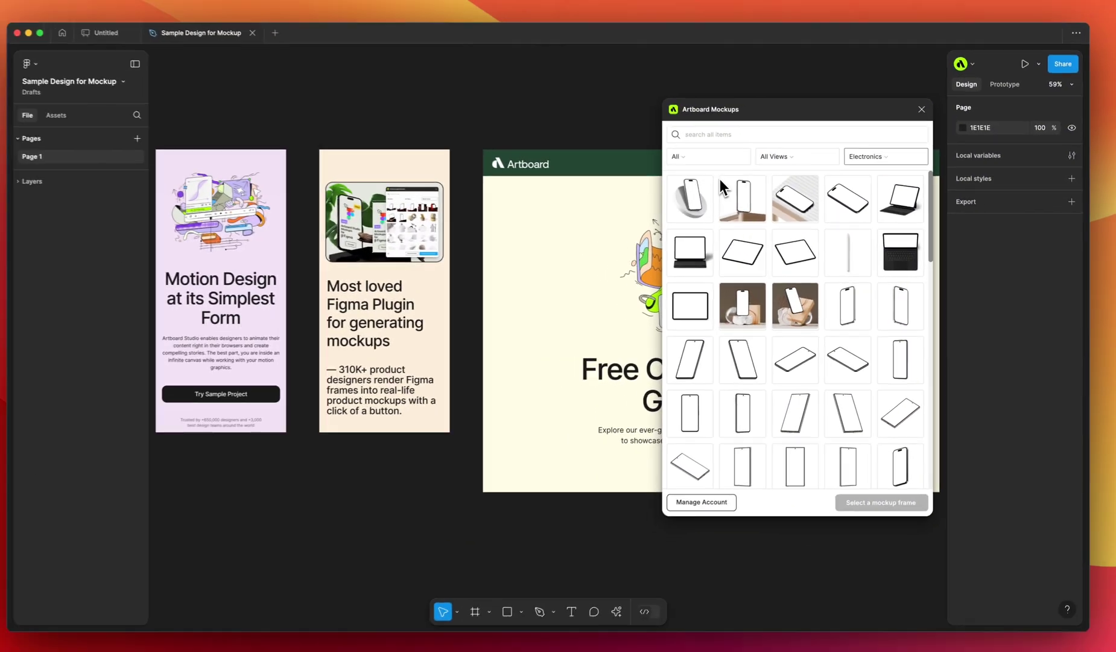
scroll(586, 355, down, 5)
scroll(741, 329, down, 3)
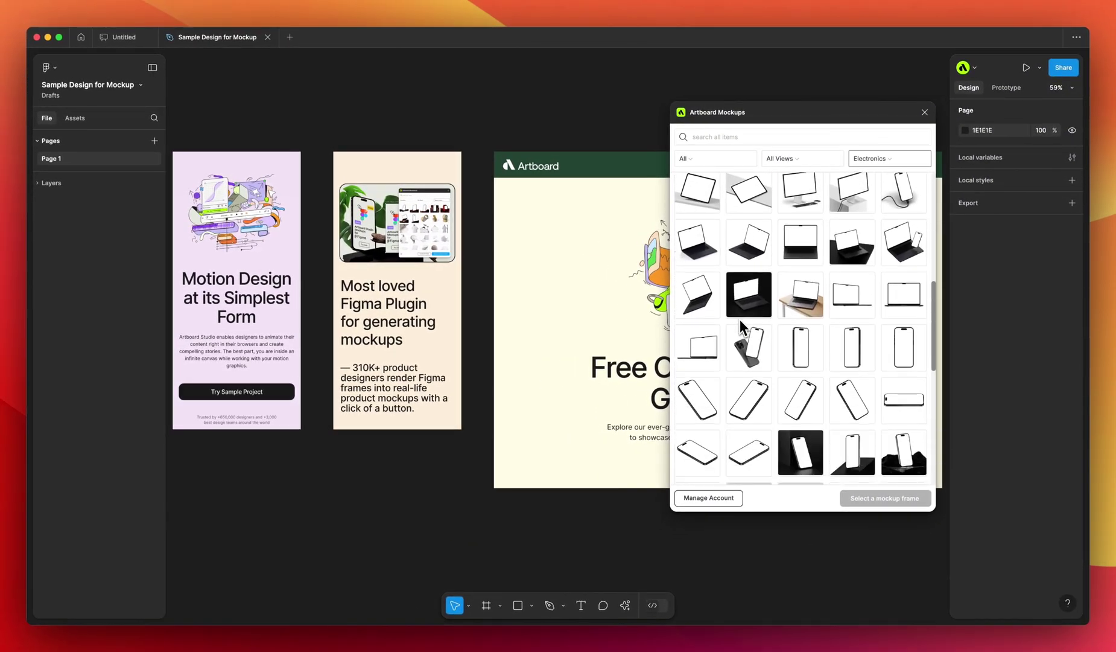
click(705, 396)
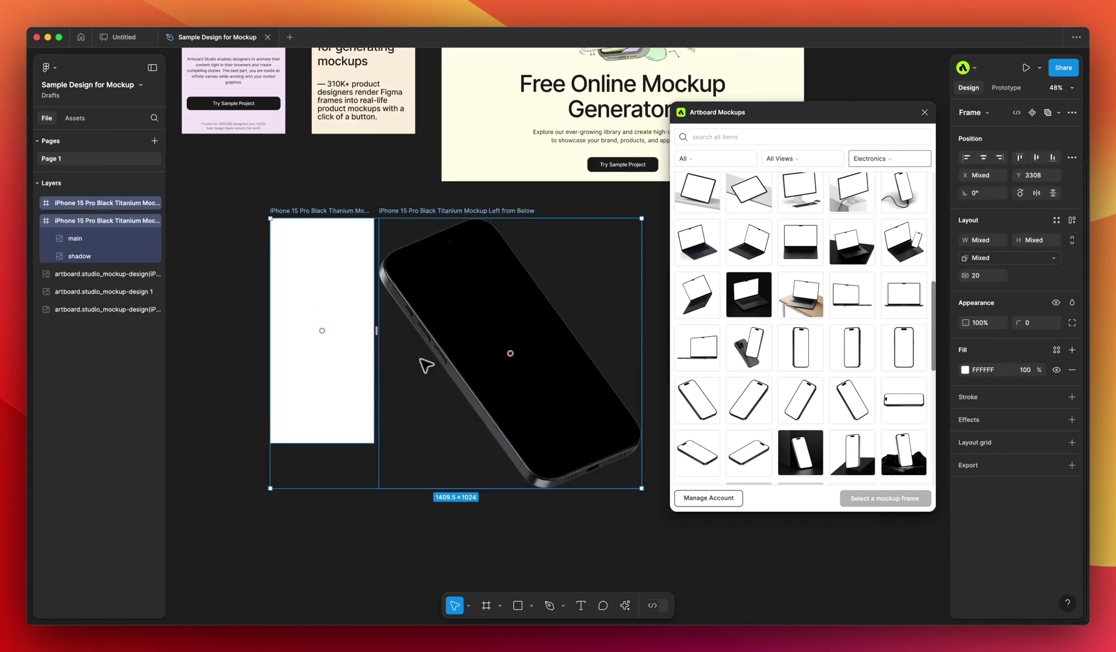
- Place the 'Most loved Figma Plugin' design into the phone's 393×852 screen frame
click(245, 313)
click(320, 298)
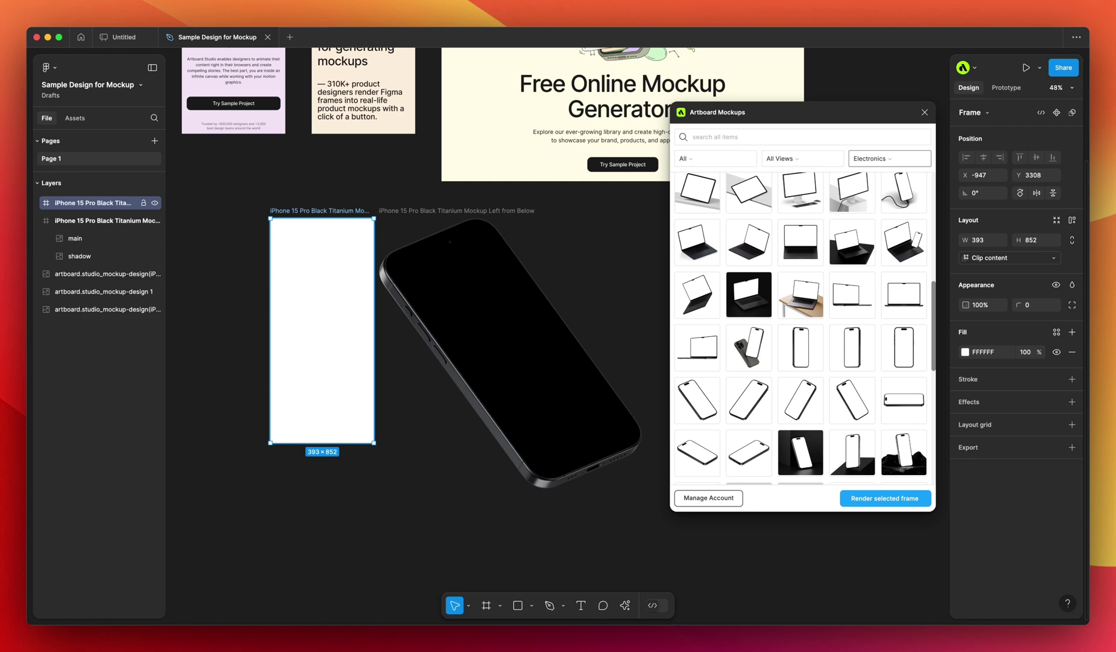
drag(393, 54, 353, 359)
- Render the design onto the tilted iPhone mockup and select the finished frame
click(320, 211)
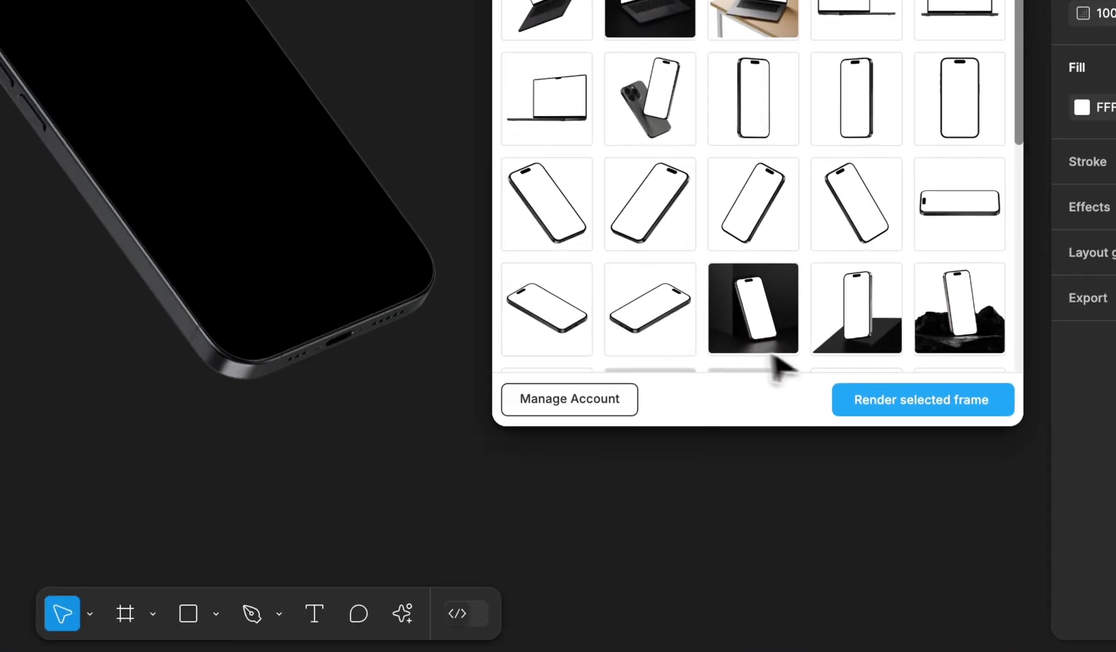
click(866, 497)
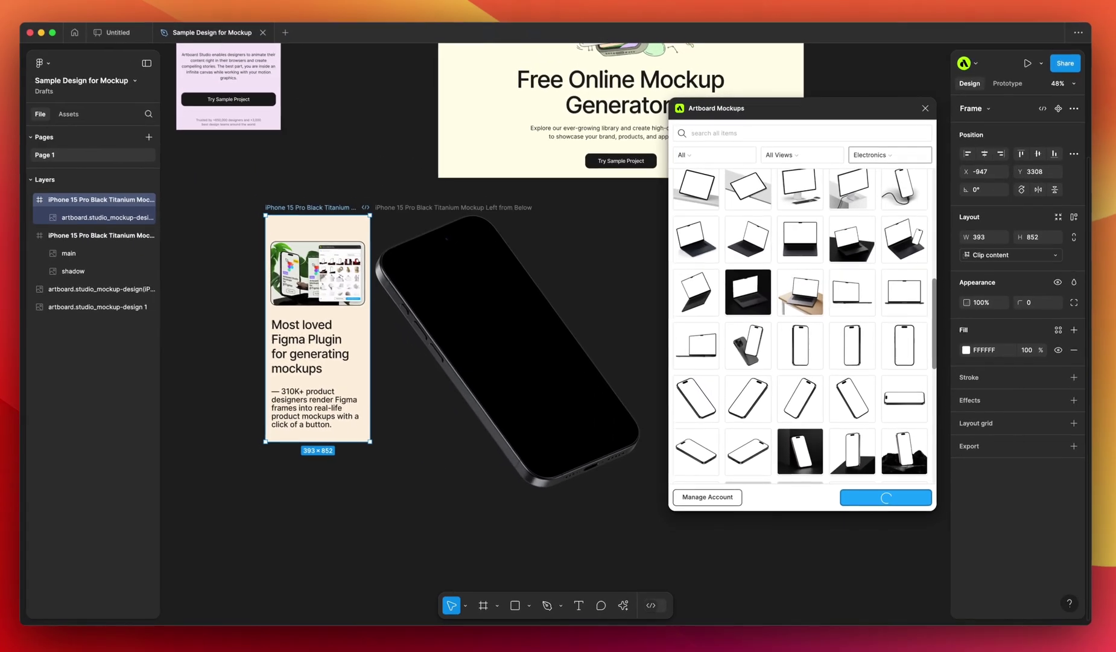
scroll(558, 305, up, 3)
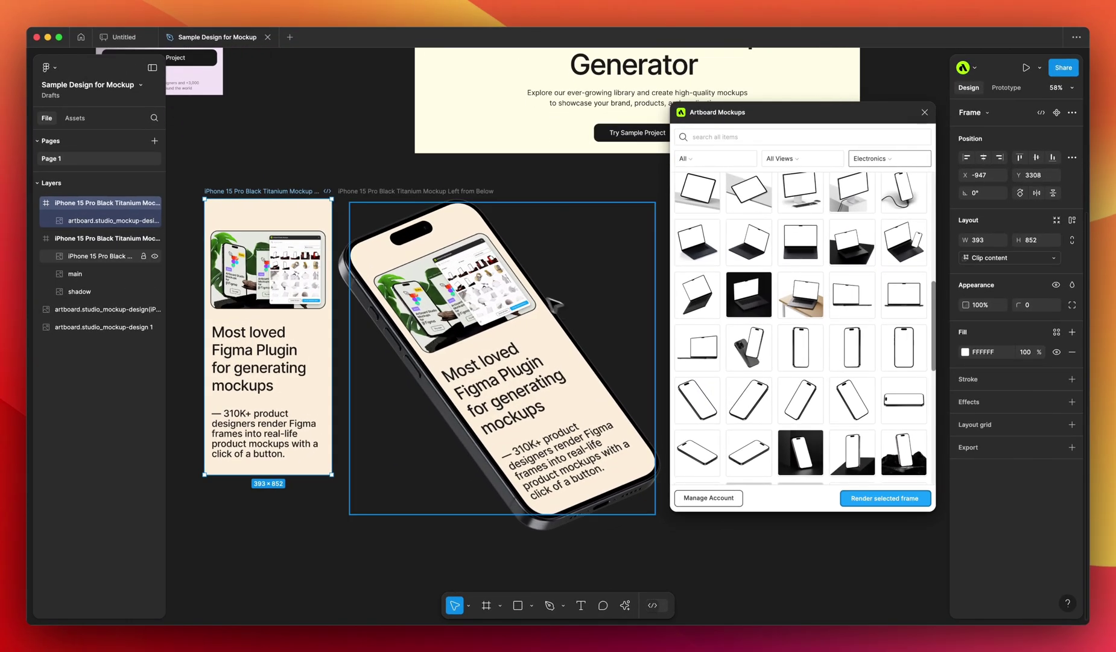
click(411, 191)
scroll(412, 192, right, 3)
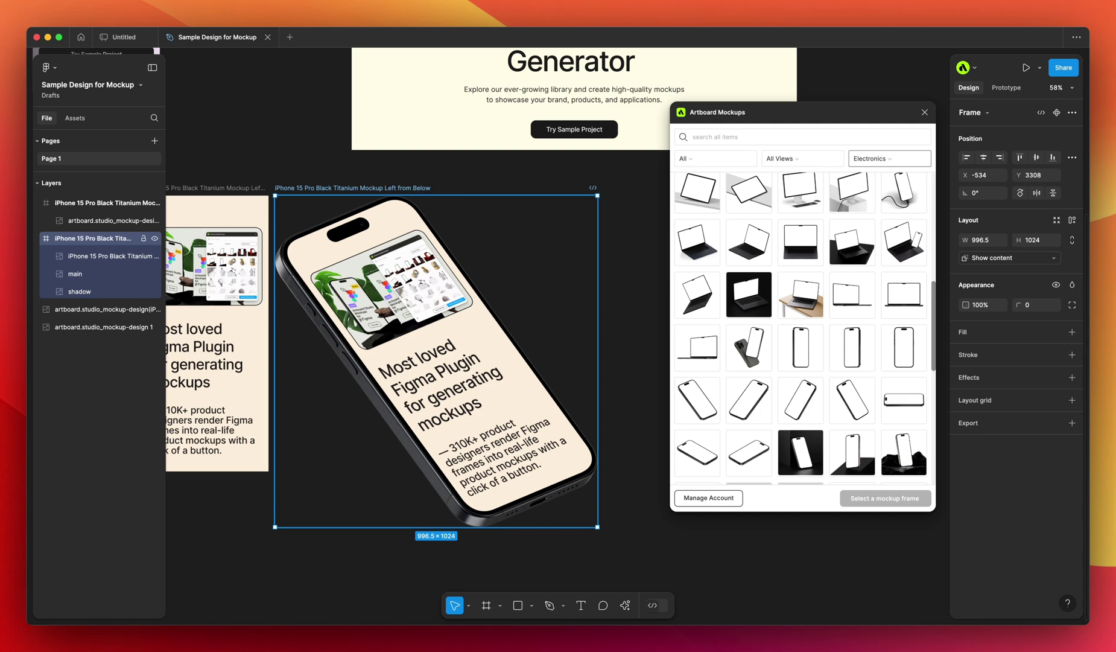
- Paste the rendered iPhone mockup onto slide 1, replacing the green patterned phone
click(125, 40)
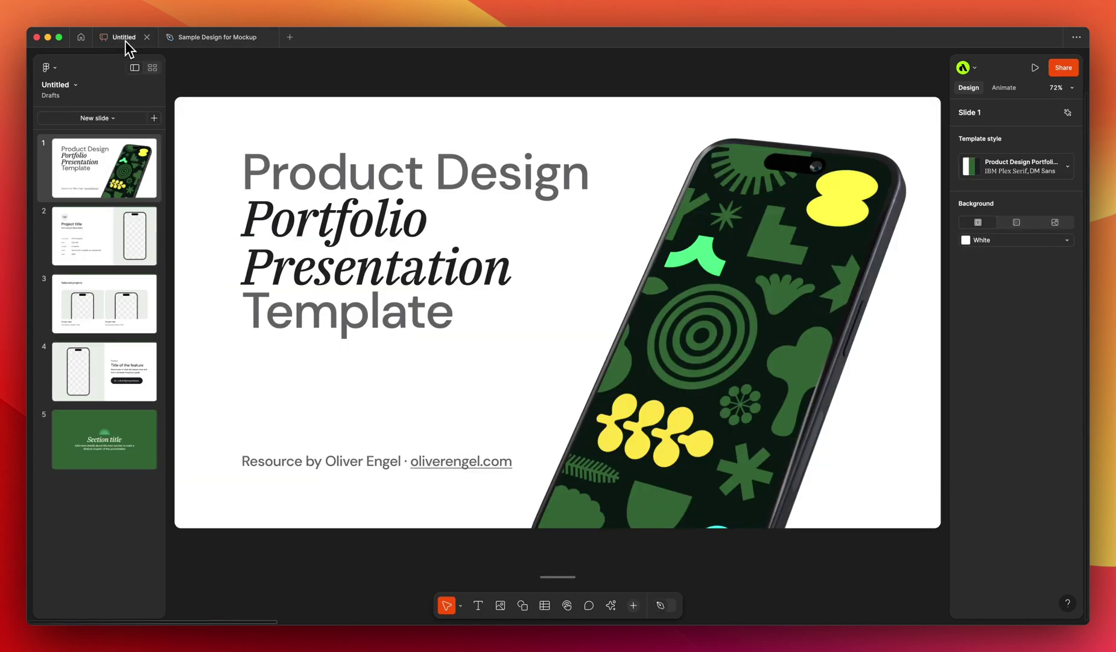
key(super+v)
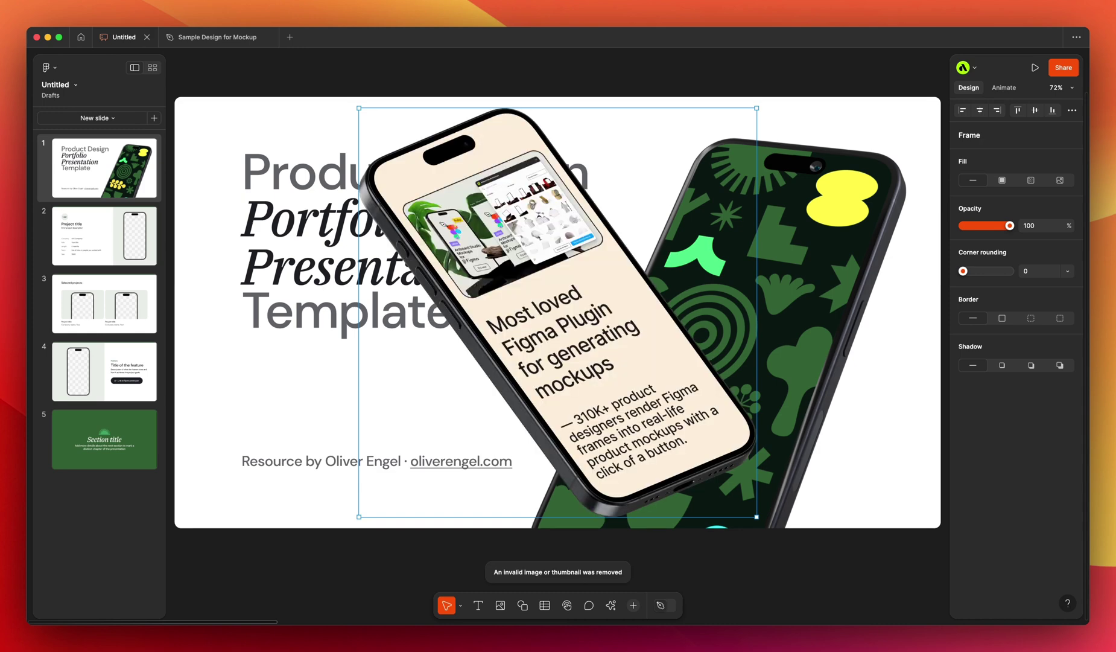
click(848, 260)
key(Delete)
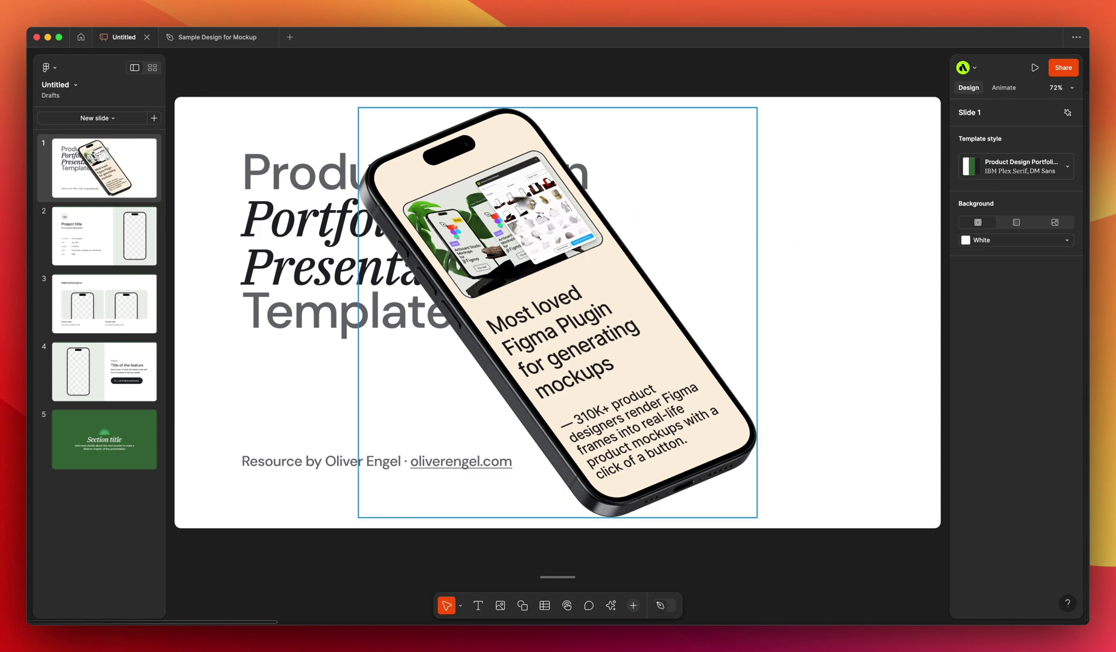
drag(444, 187, 626, 187)
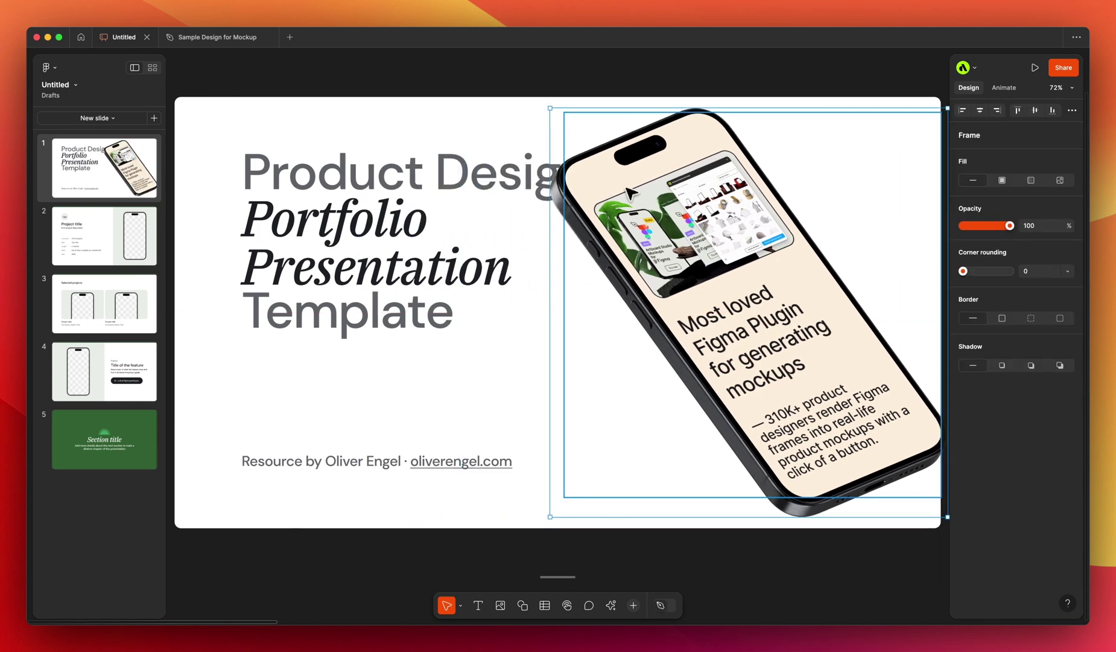
- Scale the mockup up proportionally so it bleeds off the slide's right edge
drag(550, 109, 520, 113)
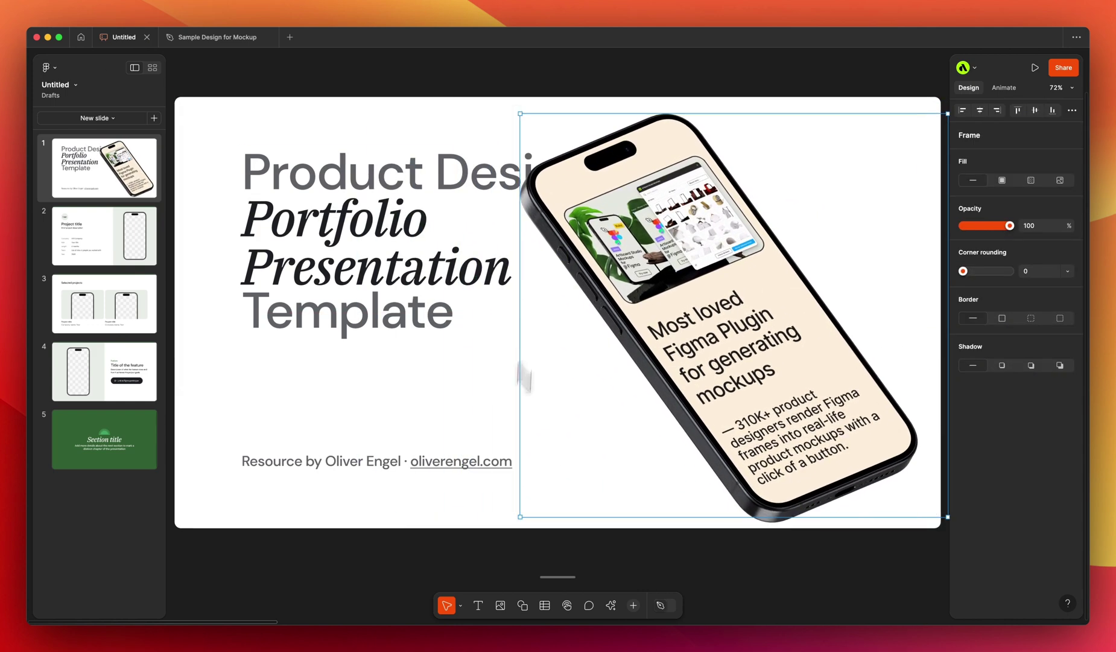
click(460, 609)
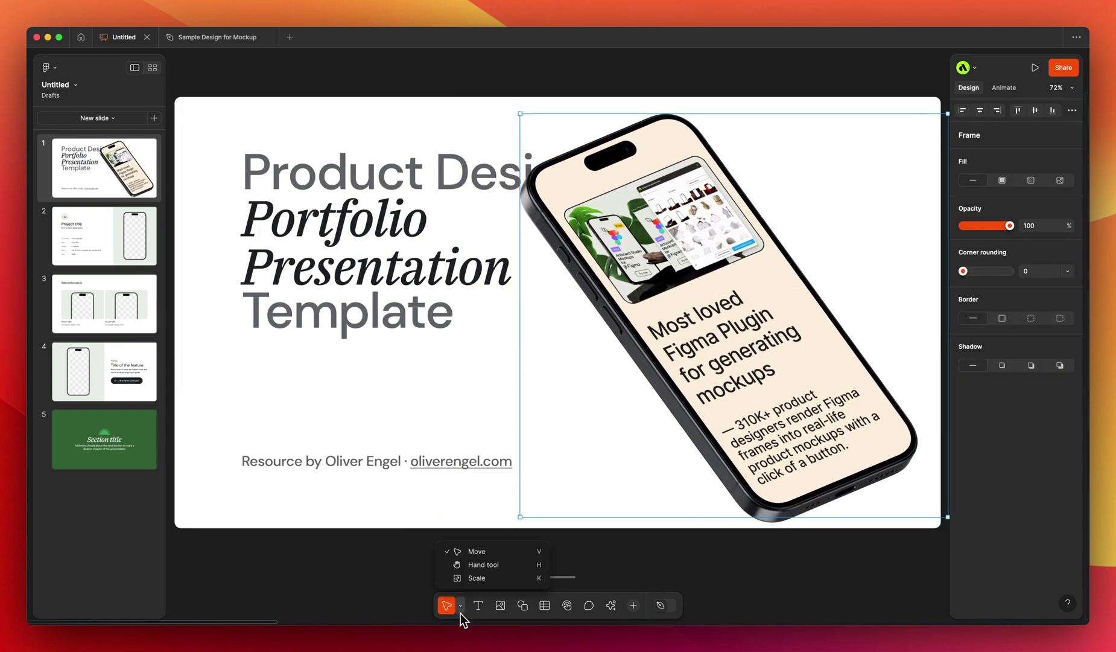
click(470, 583)
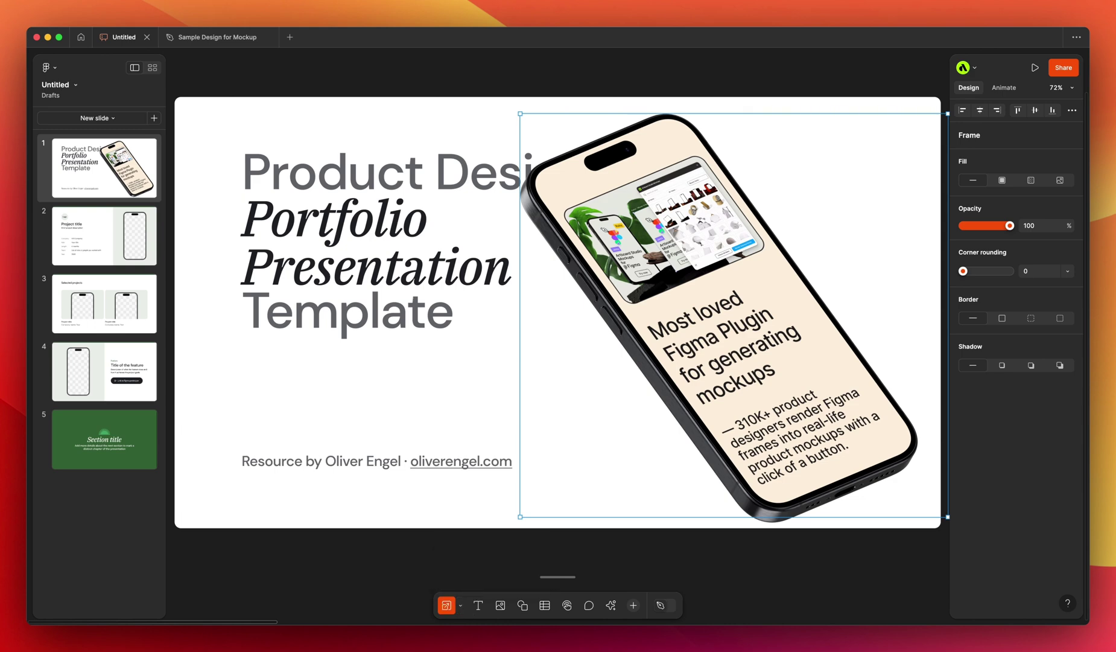
drag(519, 114, 560, 169)
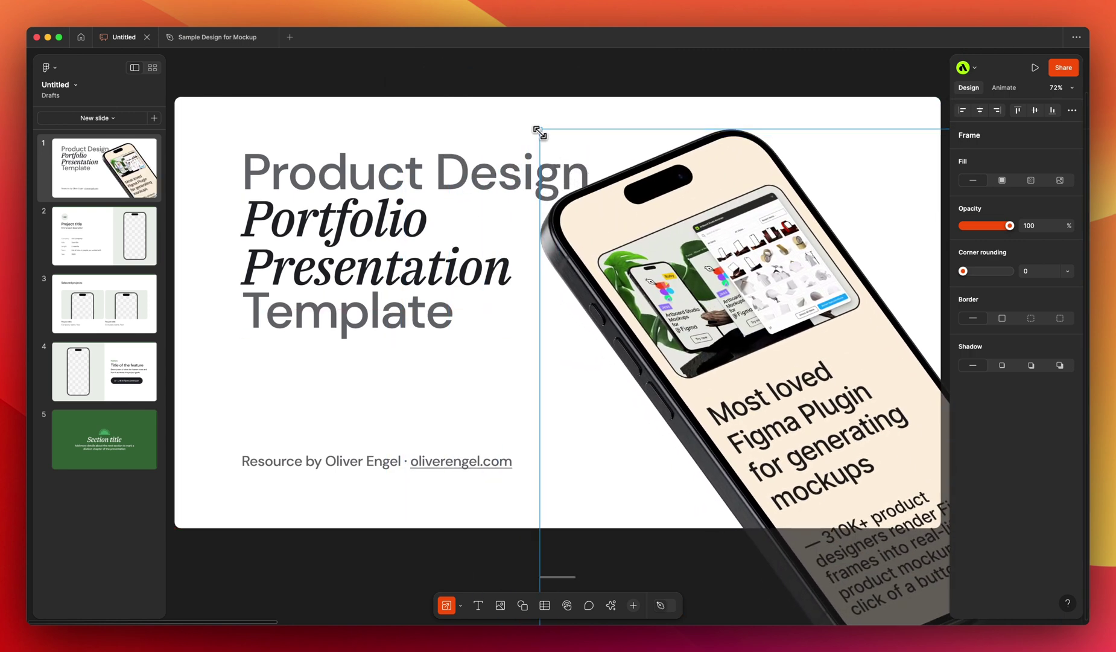
drag(539, 132, 558, 160)
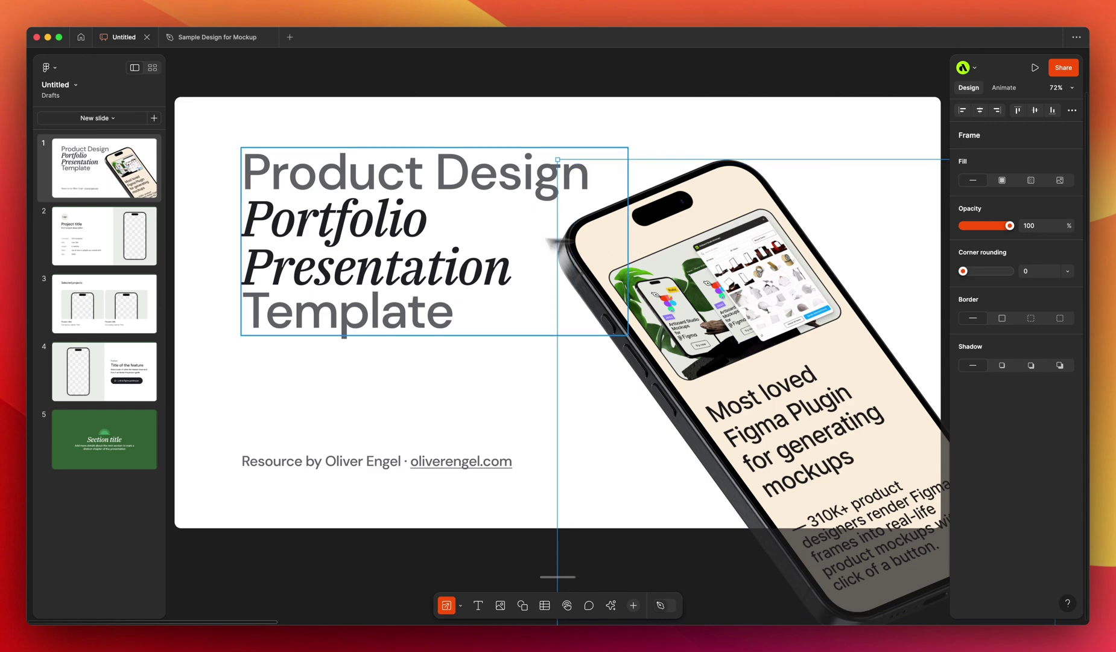
click(150, 248)
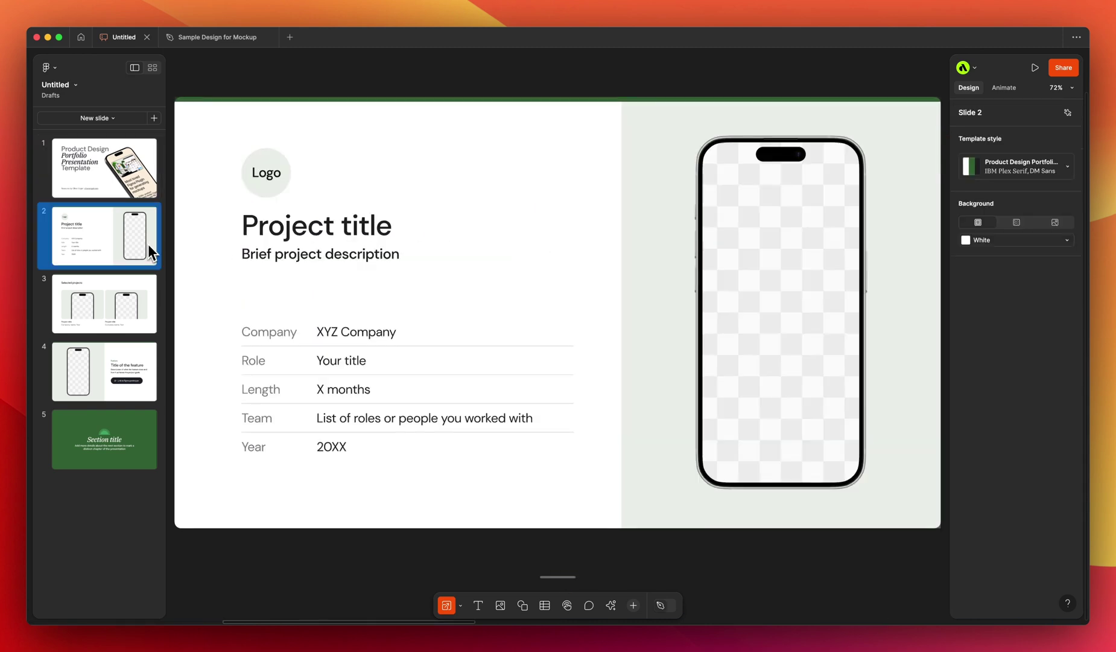
- Insert the iPad Pro 13-inch left mockup from Artboard Mockups into the sample file
click(218, 40)
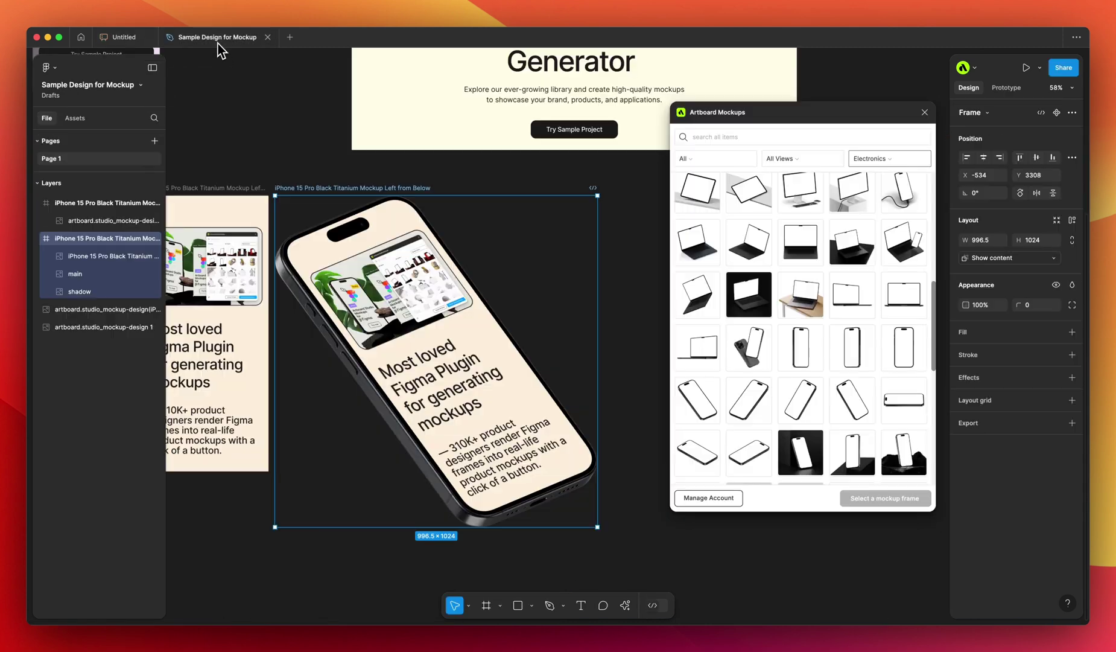
scroll(367, 265, down, 5)
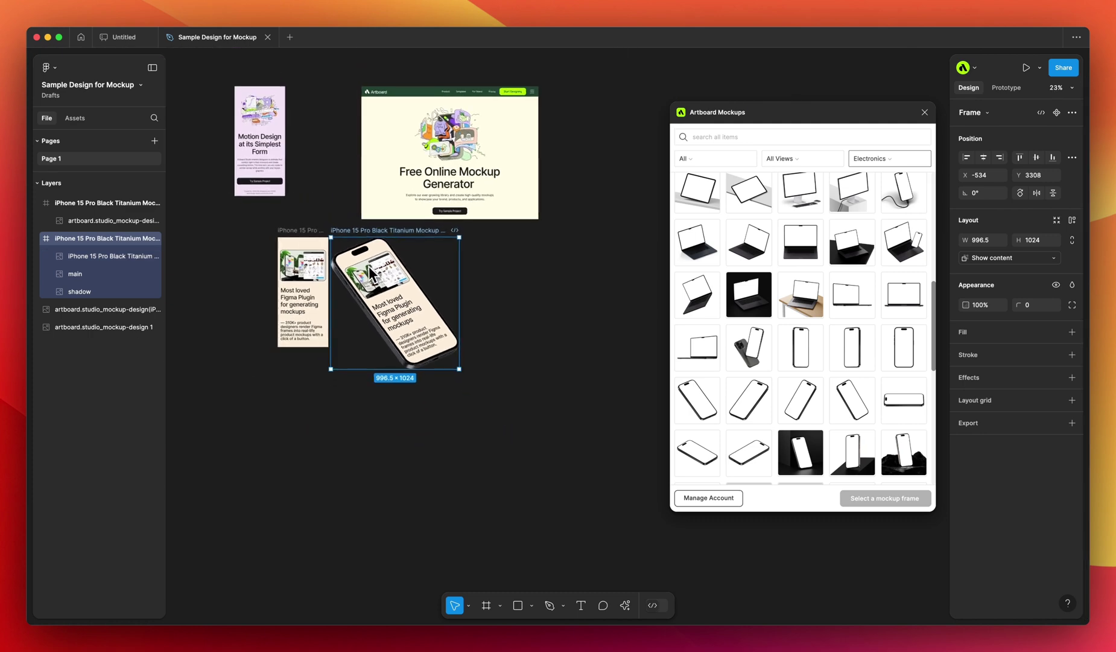
scroll(779, 322, up, 5)
scroll(631, 326, right, 3)
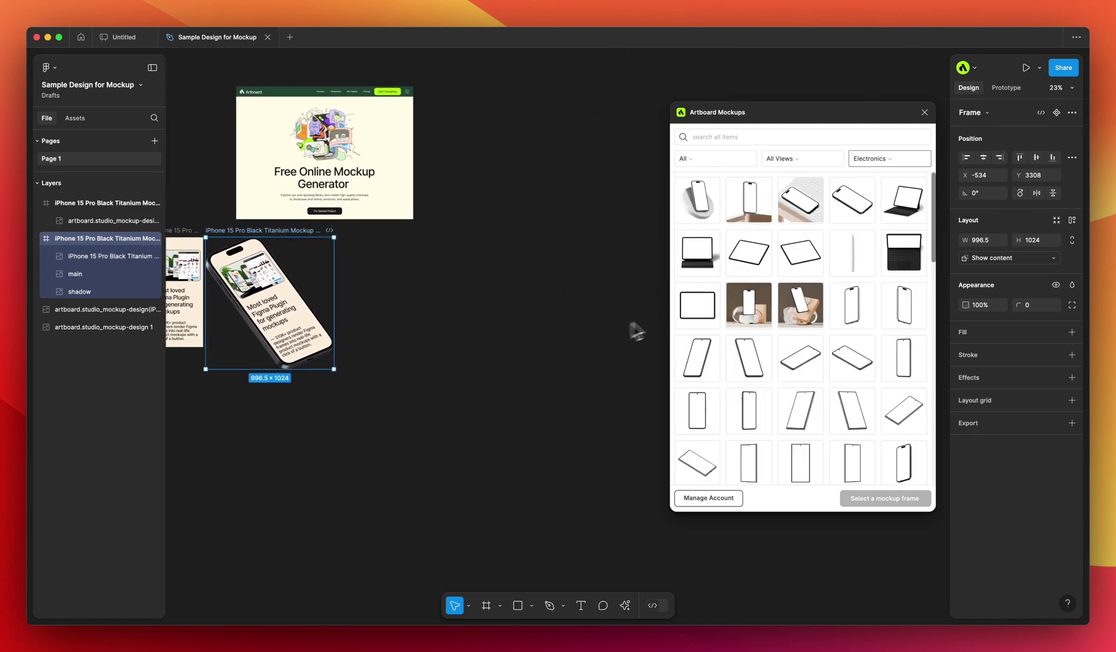
click(904, 199)
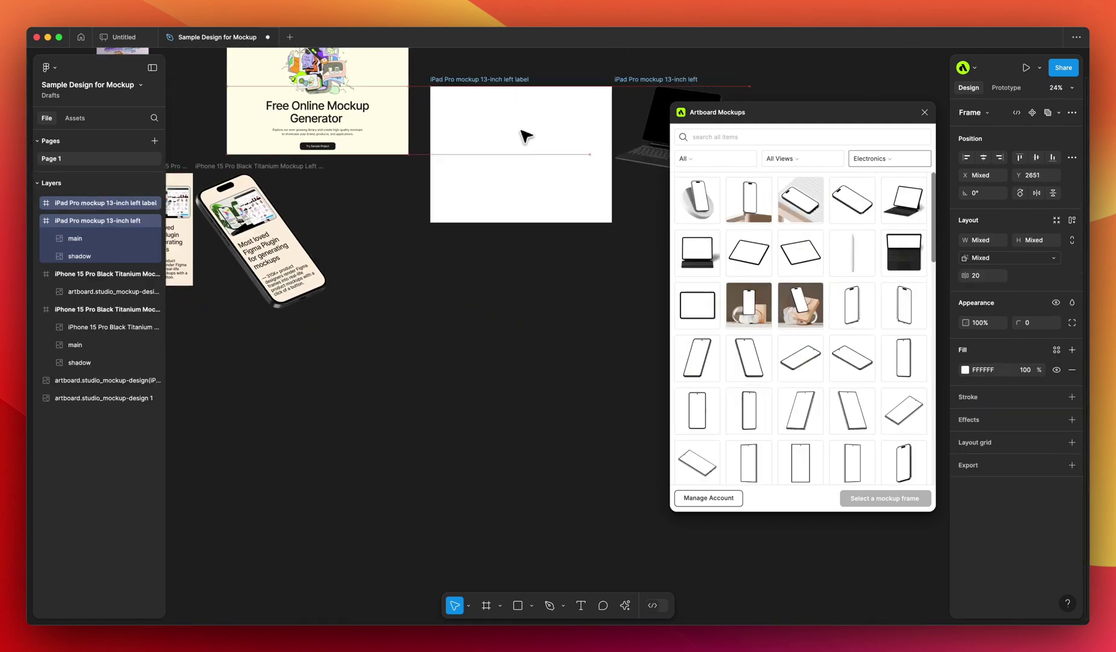
scroll(510, 150, right, 1)
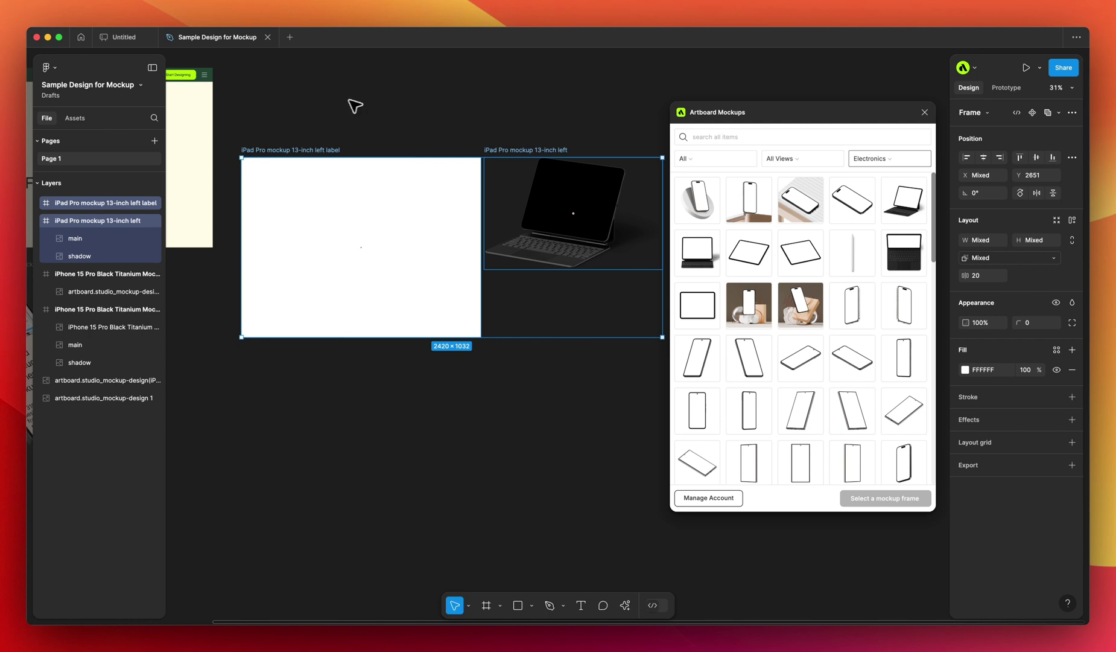
- Fit the Free Online Mockup Generator design into the iPad, render it, and paste onto slide 2
drag(187, 129, 350, 235)
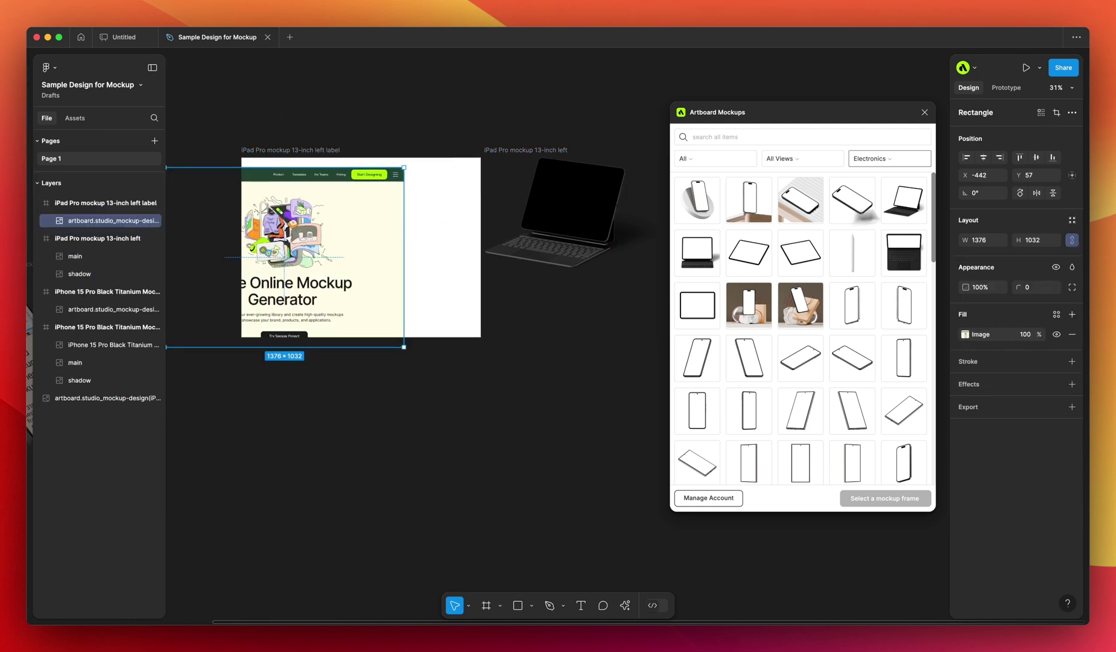
click(1066, 181)
key(Escape)
click(897, 506)
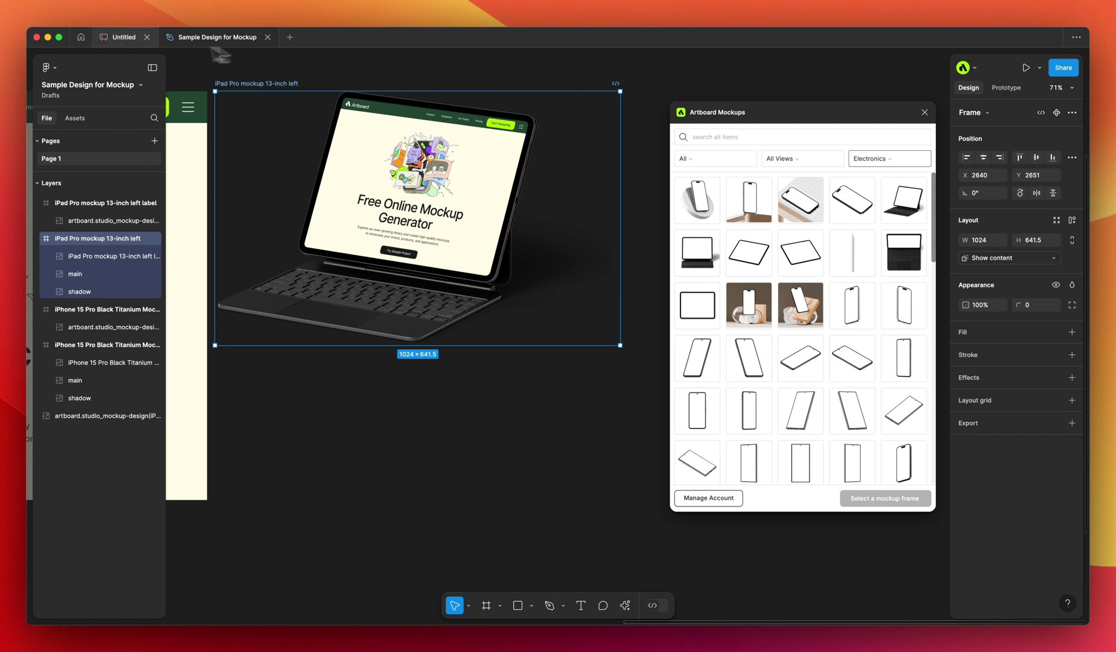
click(131, 41)
key(super+v)
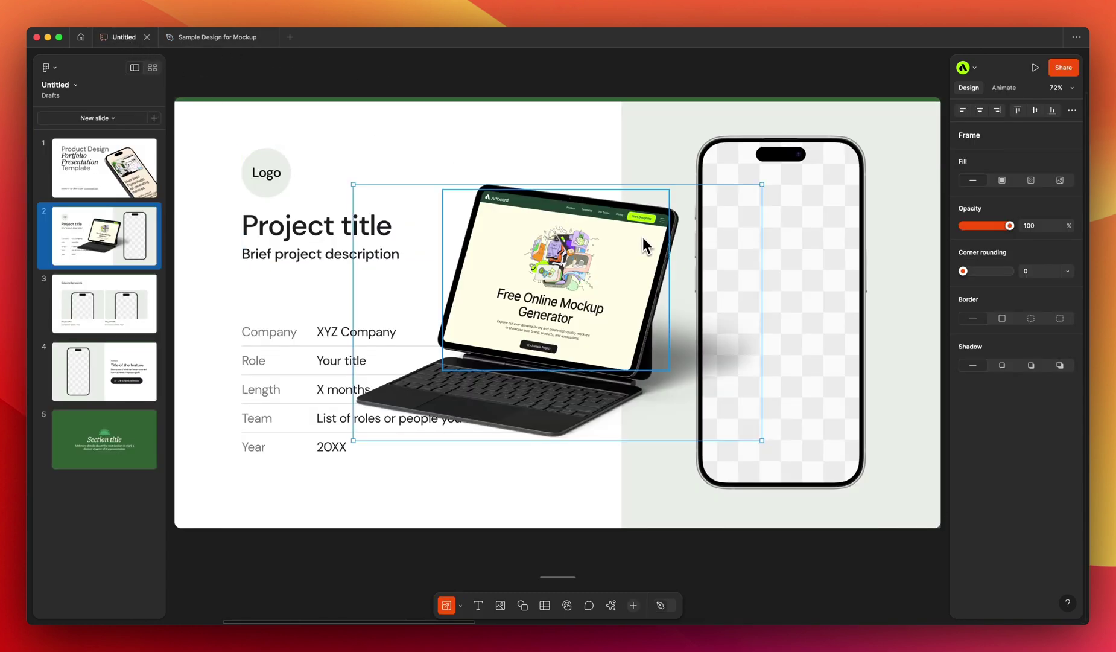
- Delete slide 2's placeholder phone and center the iPad mockup on the right half
click(779, 247)
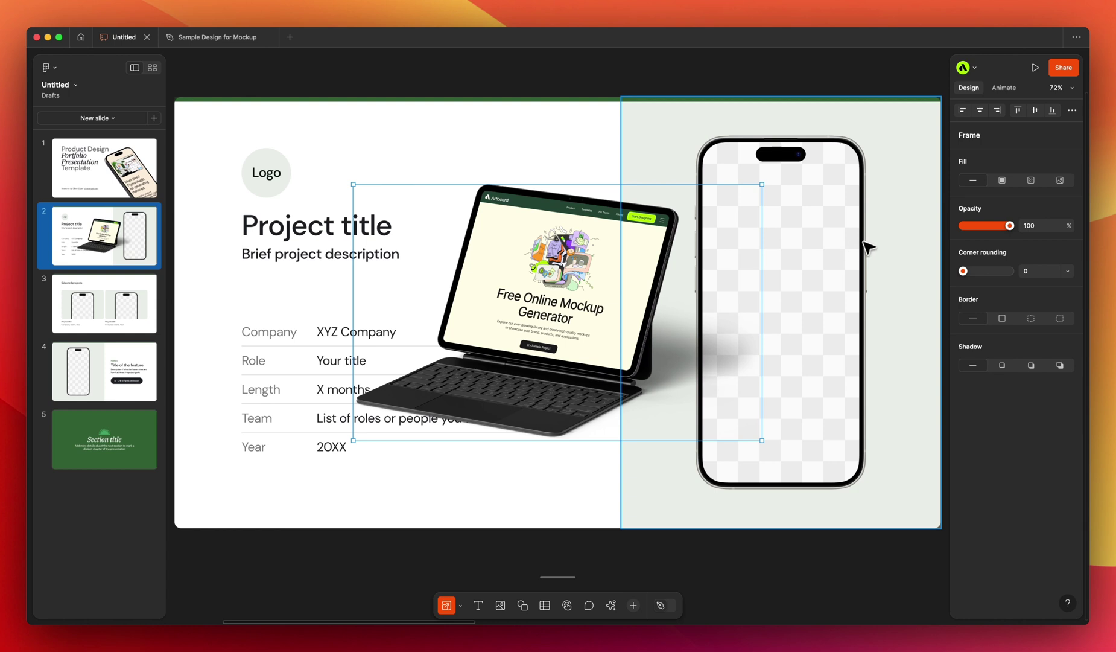
key(Delete)
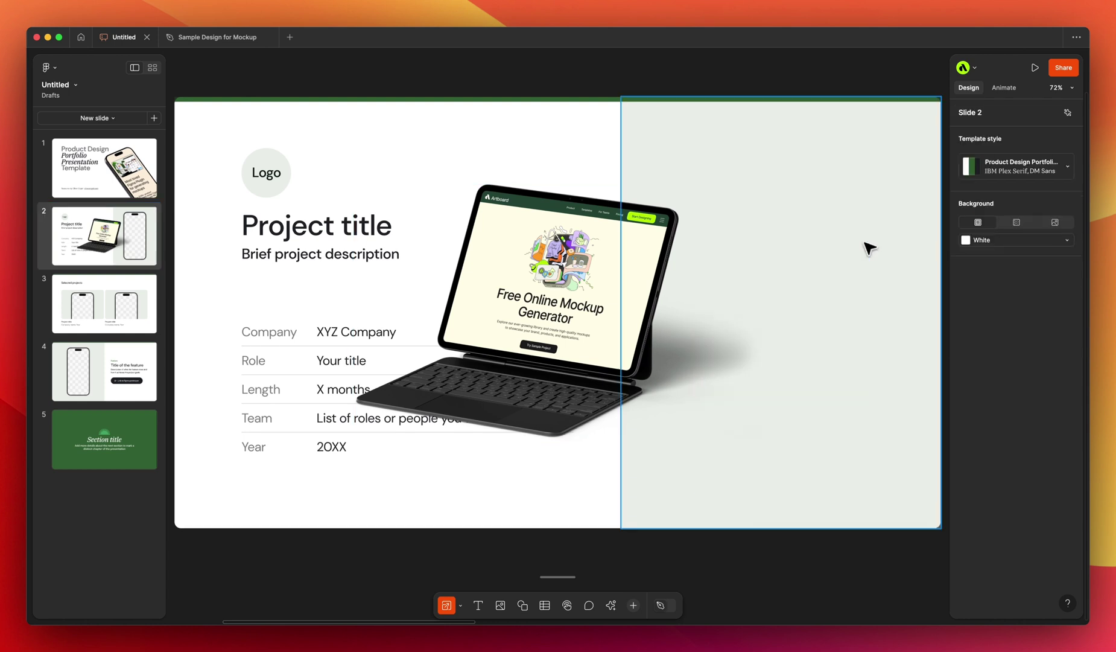
drag(604, 281, 797, 280)
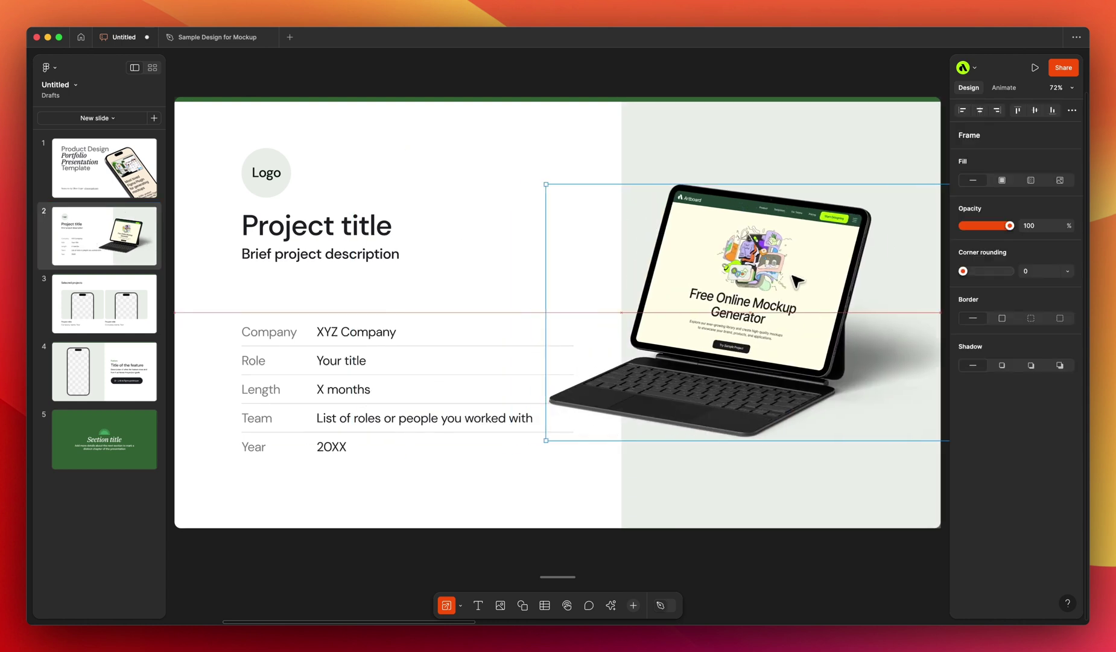
- Set the iPad mockup's shadow layer to 50% opacity, then open slide 3
click(664, 607)
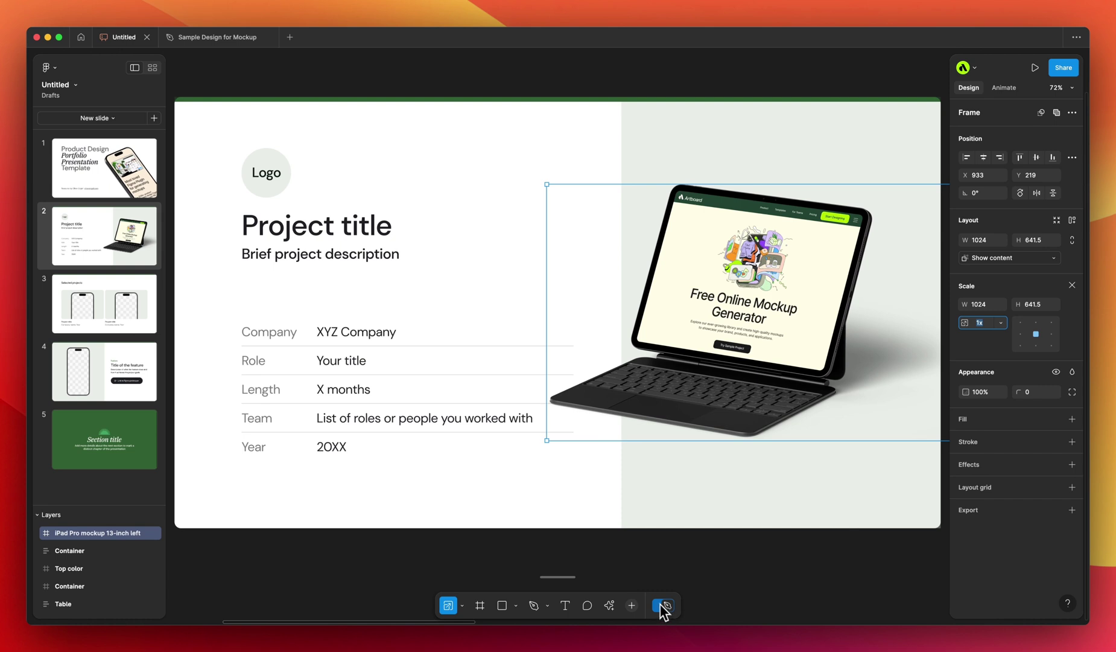
click(37, 533)
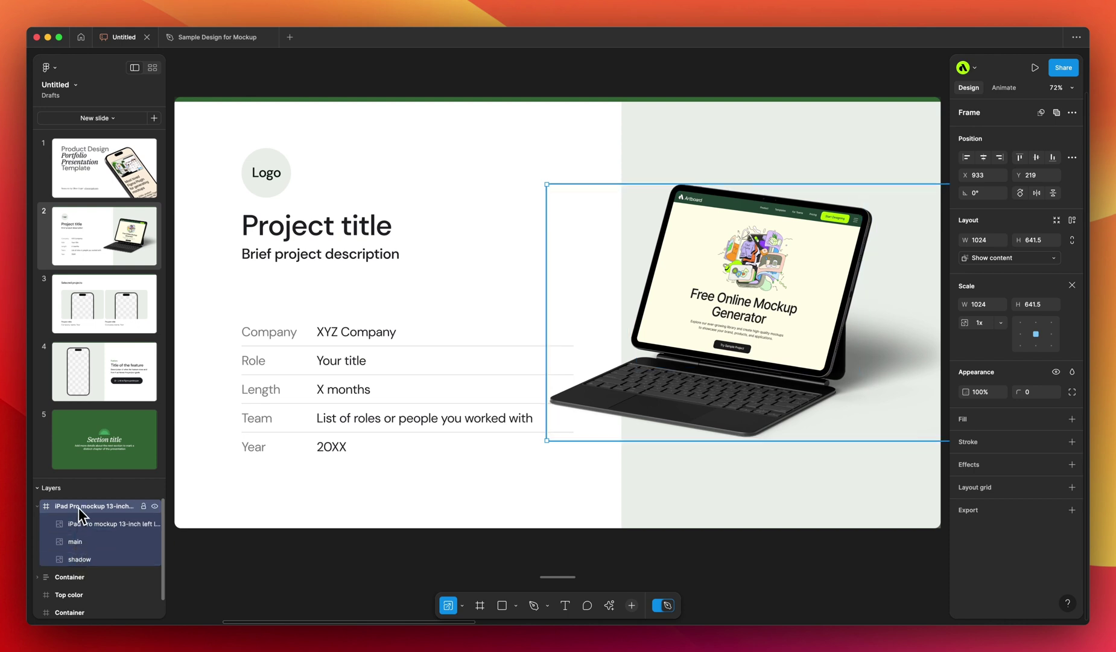
click(83, 560)
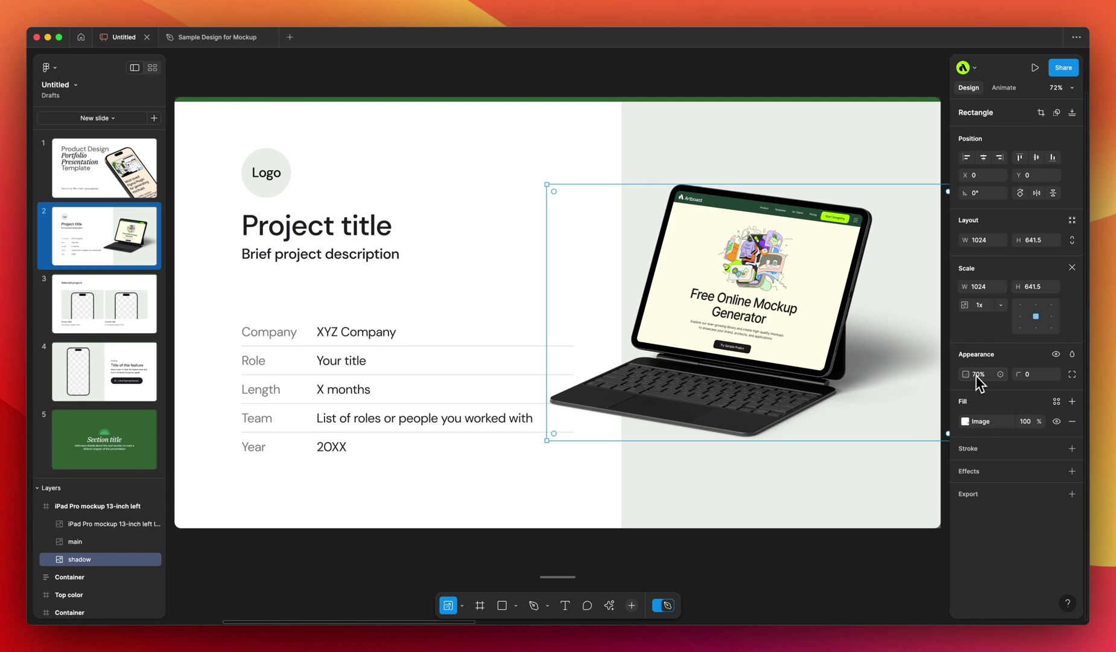
drag(973, 374, 937, 375)
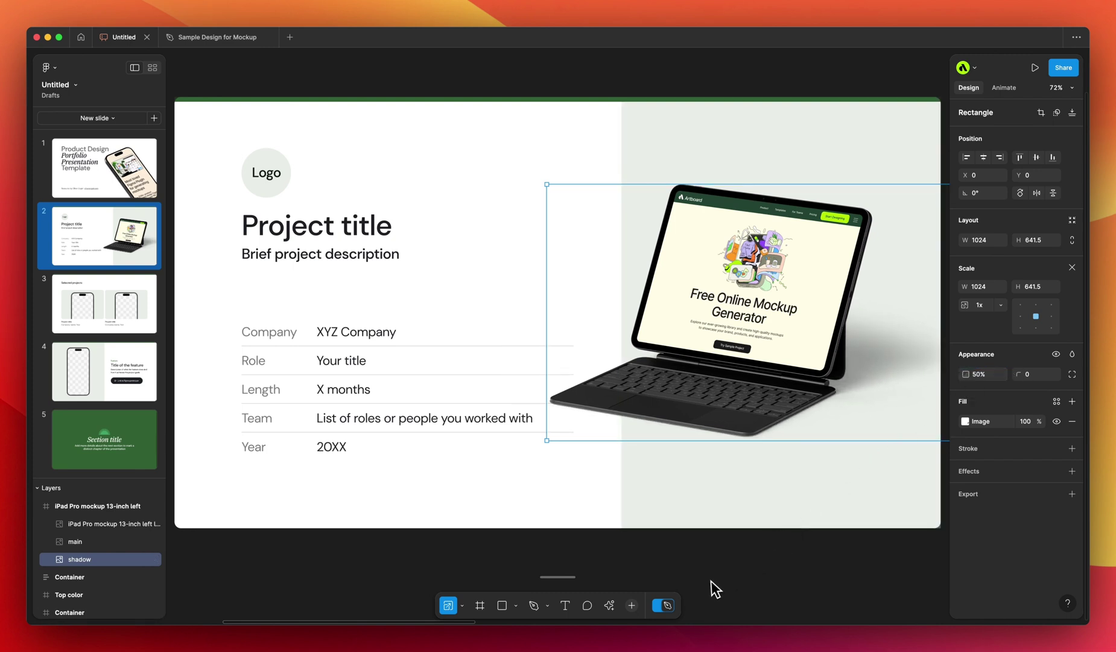
click(667, 605)
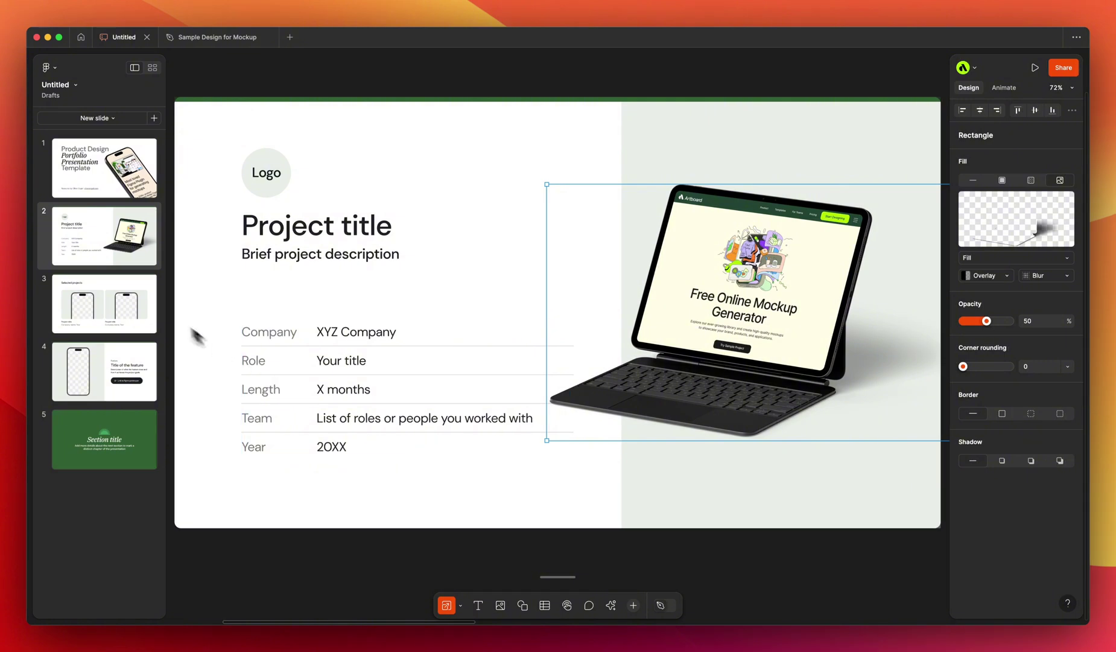
click(114, 284)
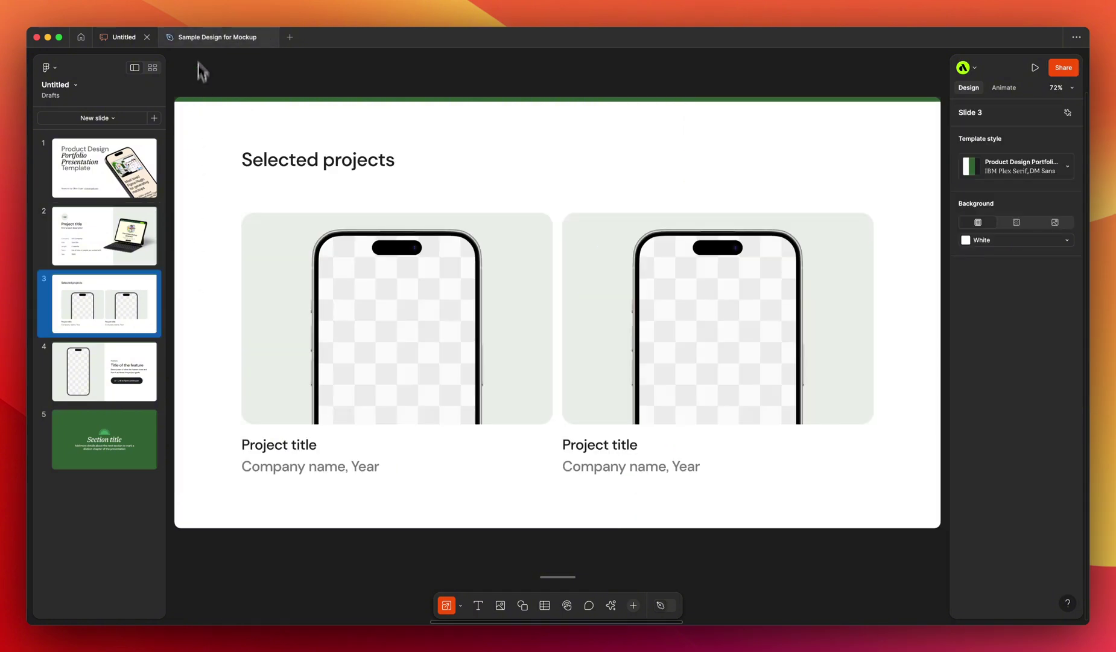
- In the Sample Design for Mockup file, insert another iPhone mockup from the library
click(239, 37)
scroll(543, 422, right, 5)
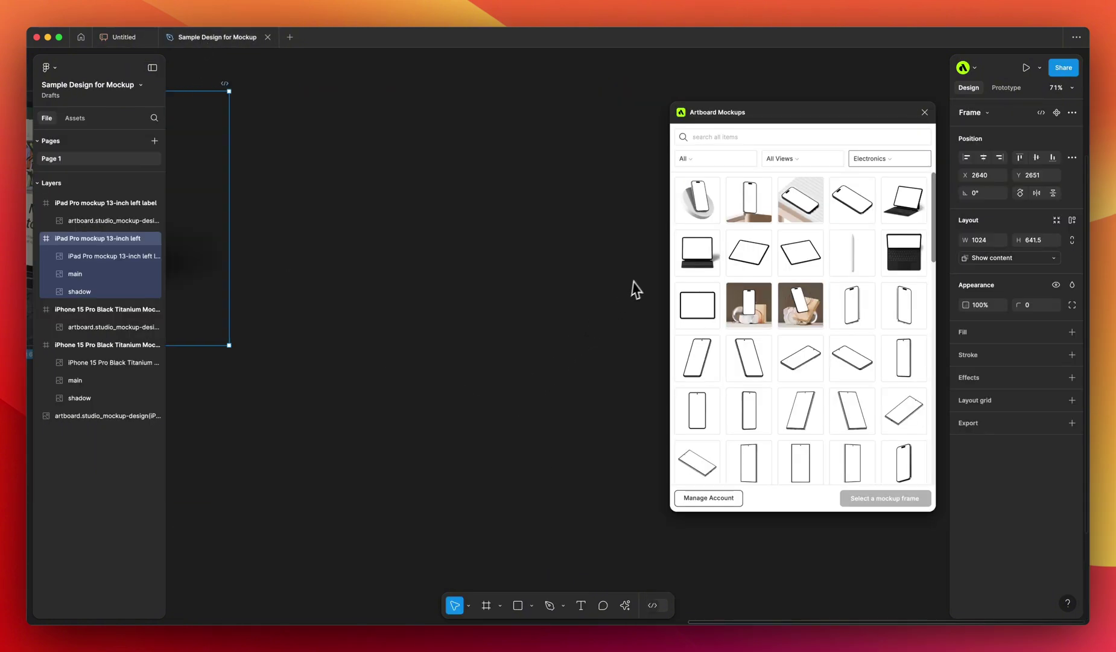
scroll(574, 308, down, 5)
click(803, 208)
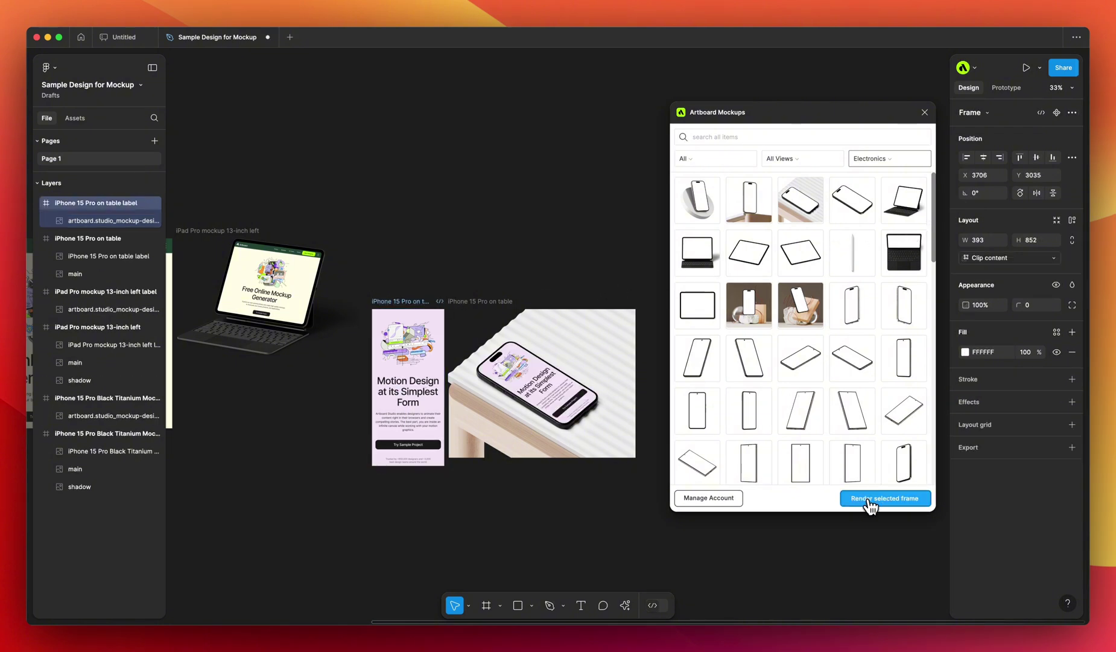
- Copy the iPhone-on-table prototype's share link and return to the Untitled slide deck
click(870, 498)
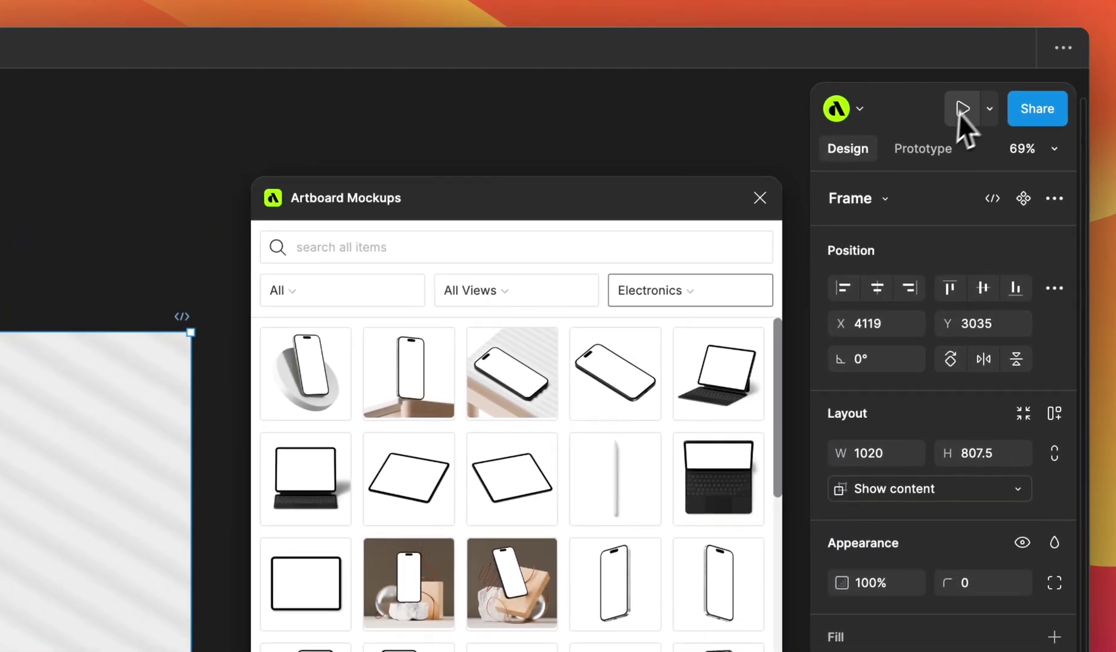
click(959, 111)
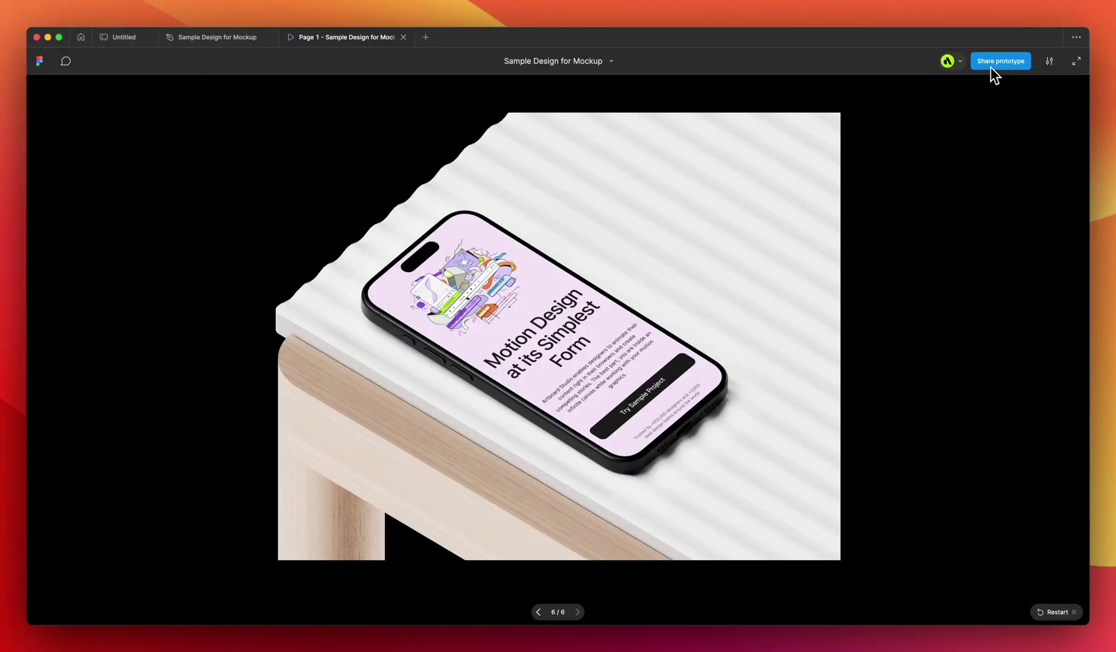
click(1001, 66)
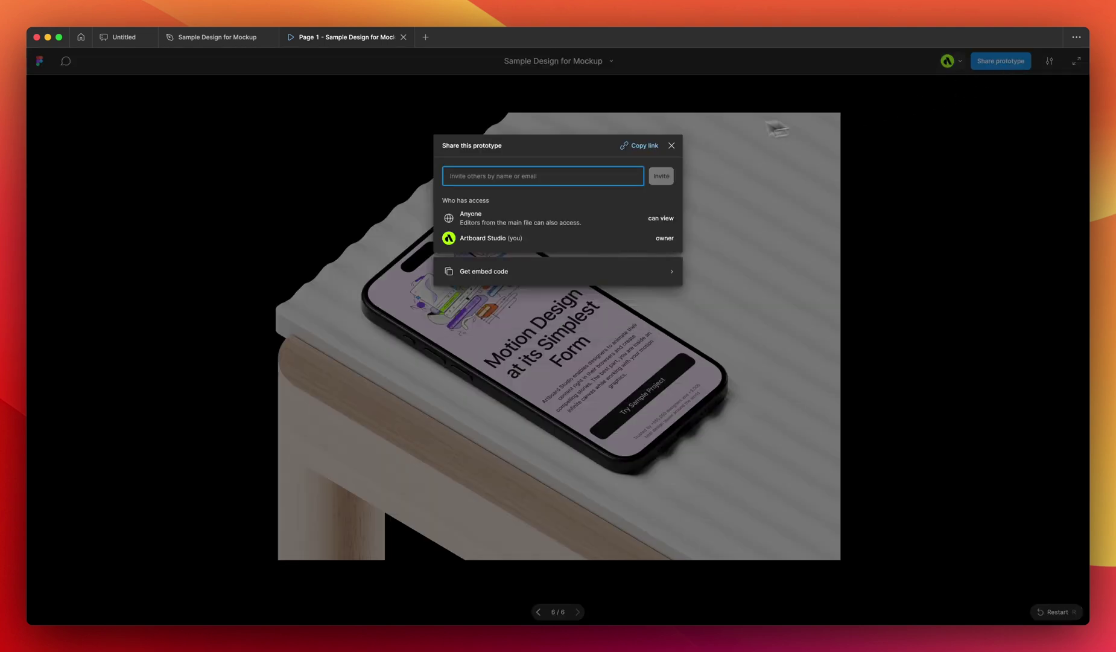
click(634, 146)
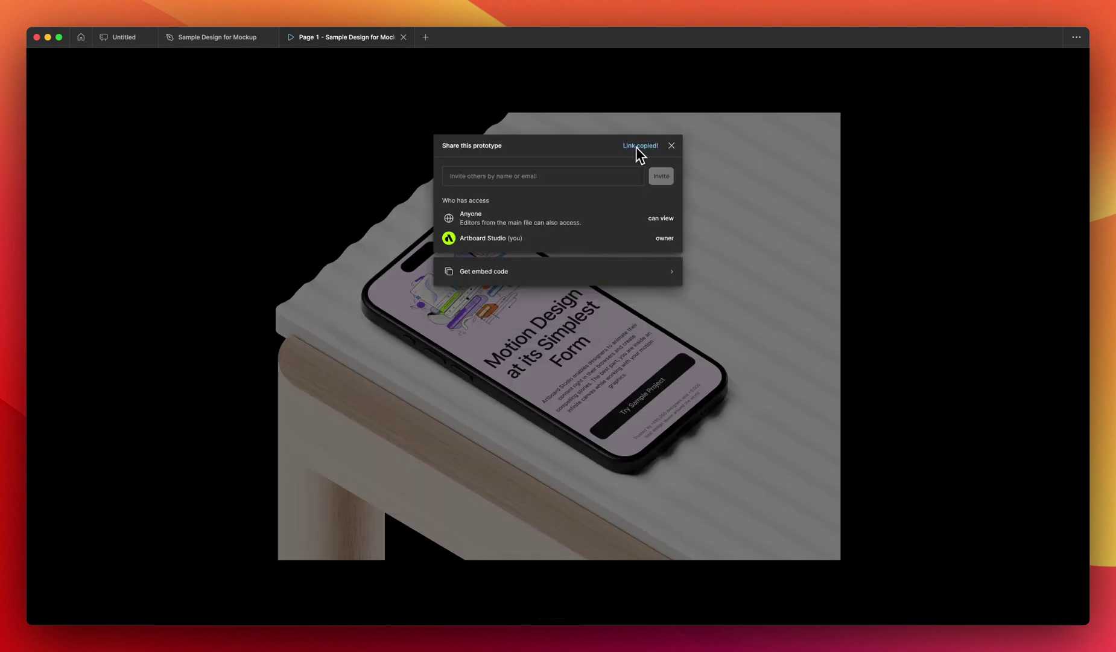
click(131, 44)
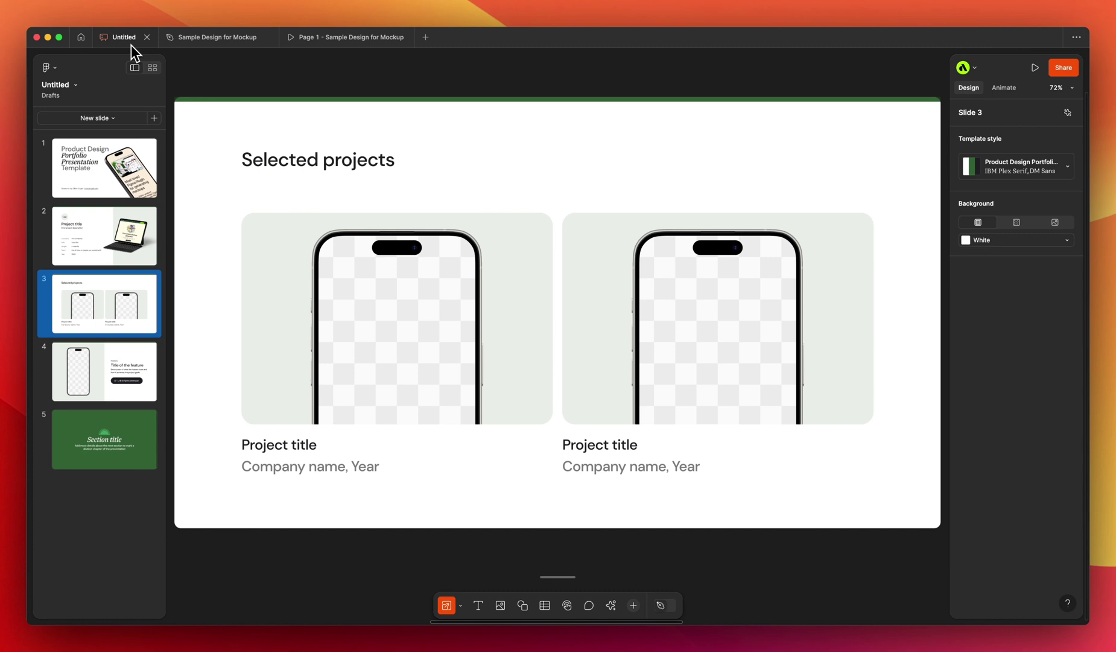
- Embed the copied iPhone-on-table prototype link on slide 3 as a live interaction
click(567, 605)
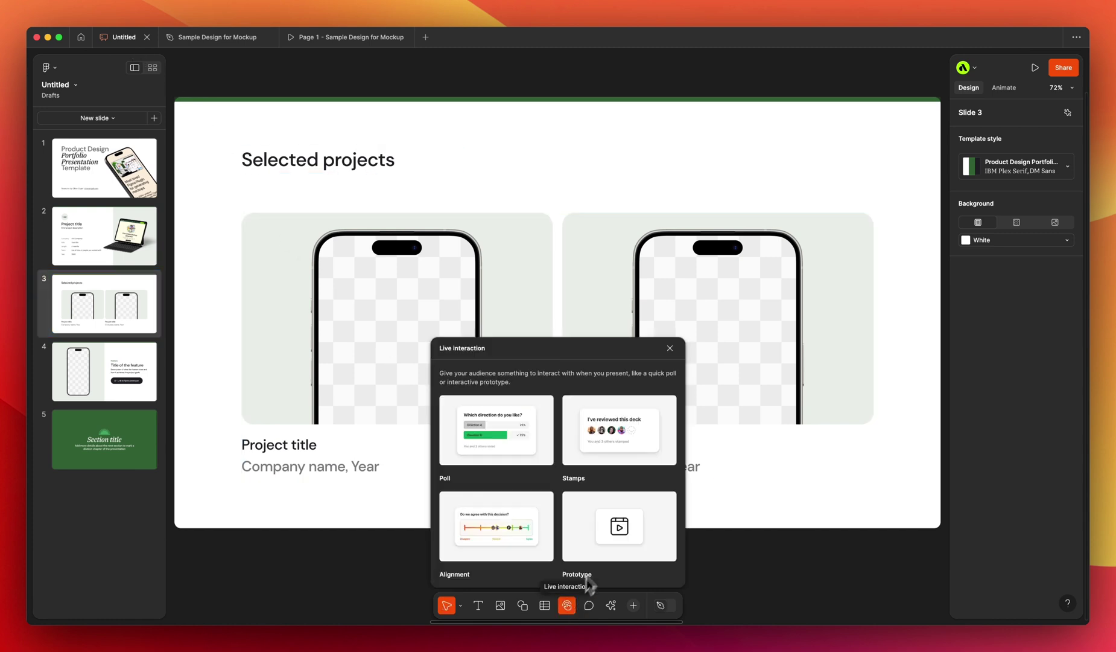
click(612, 535)
click(572, 572)
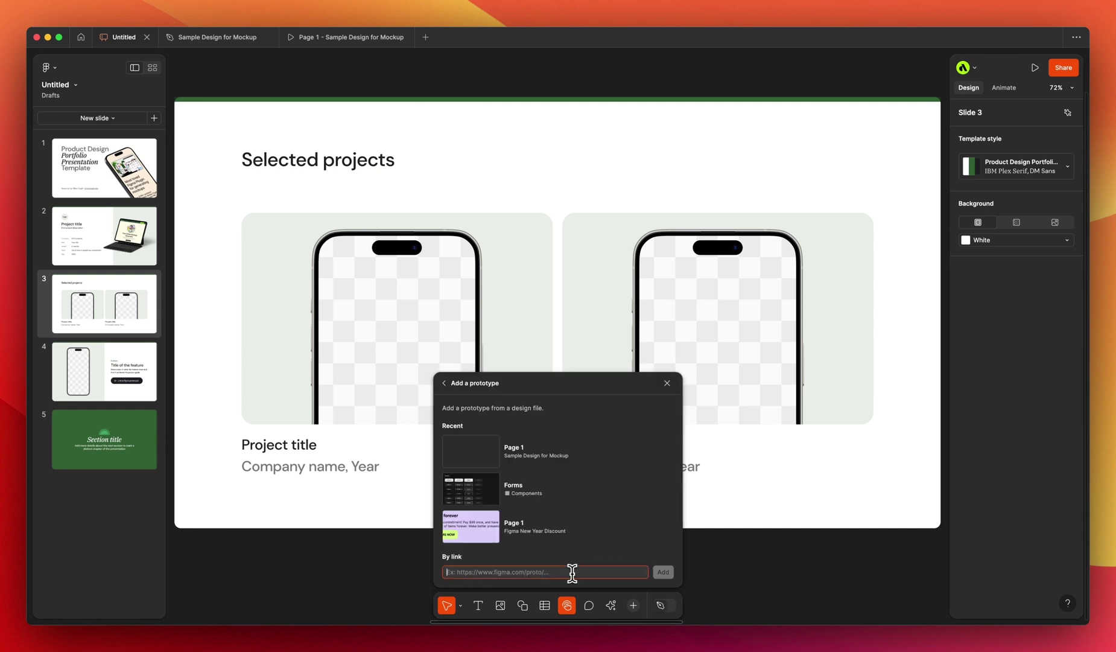
key(super+v)
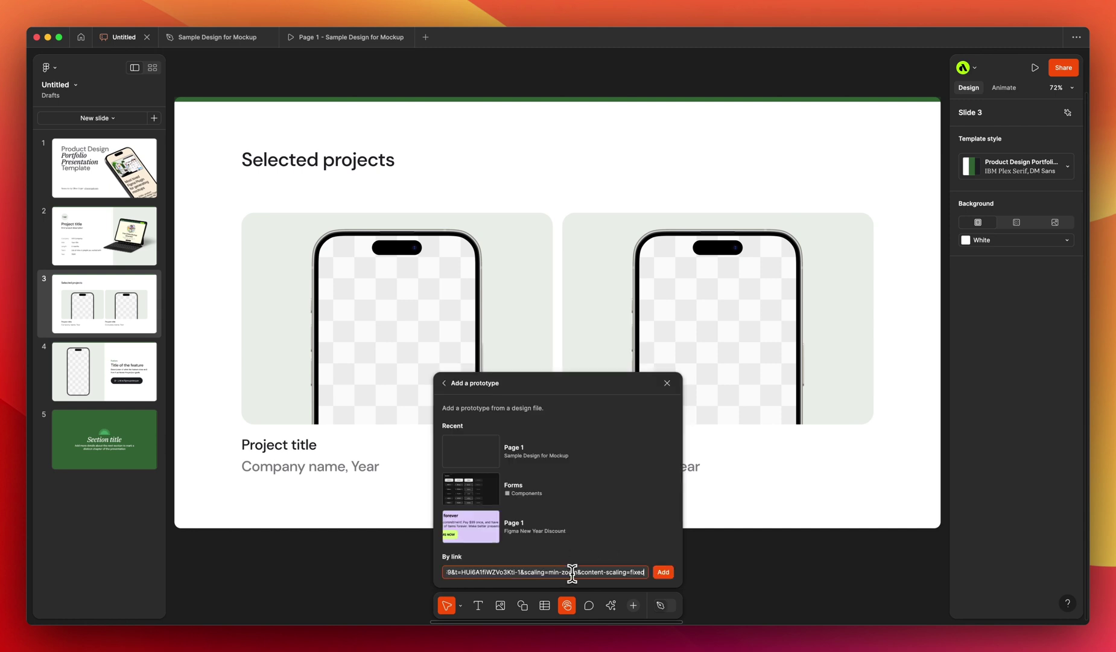
click(663, 572)
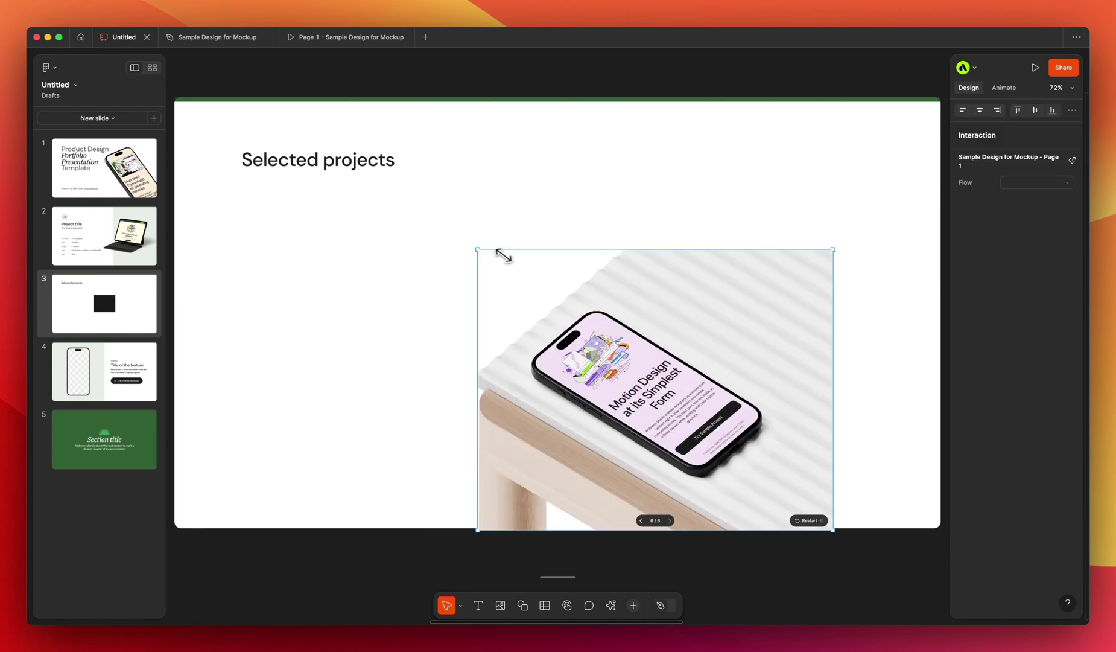
- Resize the embedded prototype onto the slide's right half and select the Selected projects title
drag(475, 248, 292, 159)
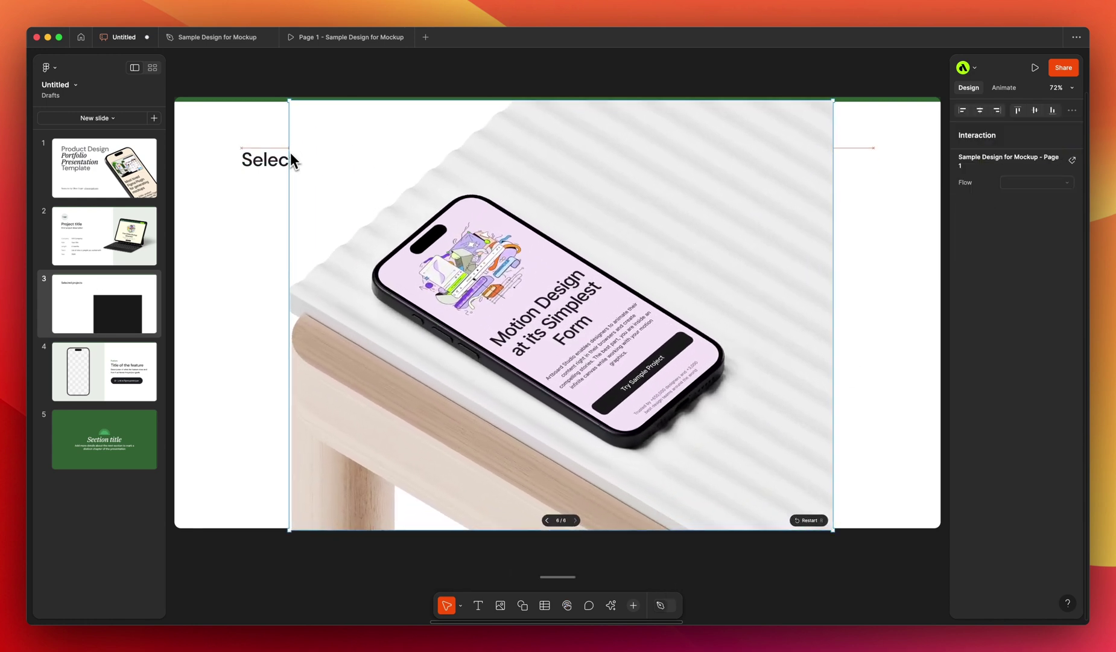
click(867, 342)
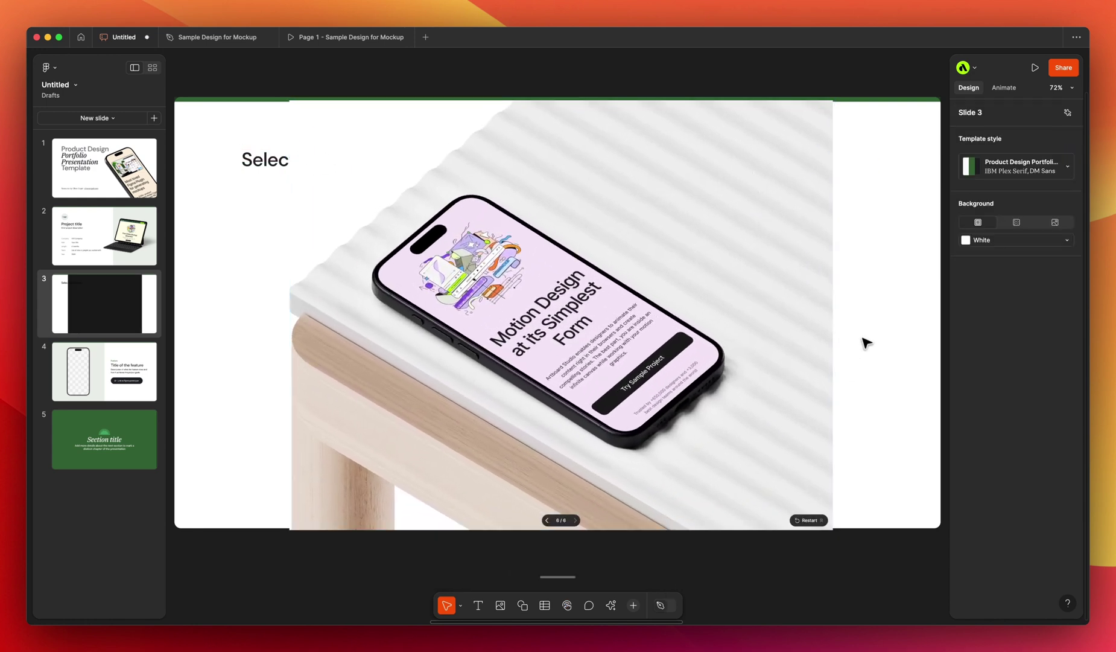
click(831, 345)
drag(833, 346, 782, 345)
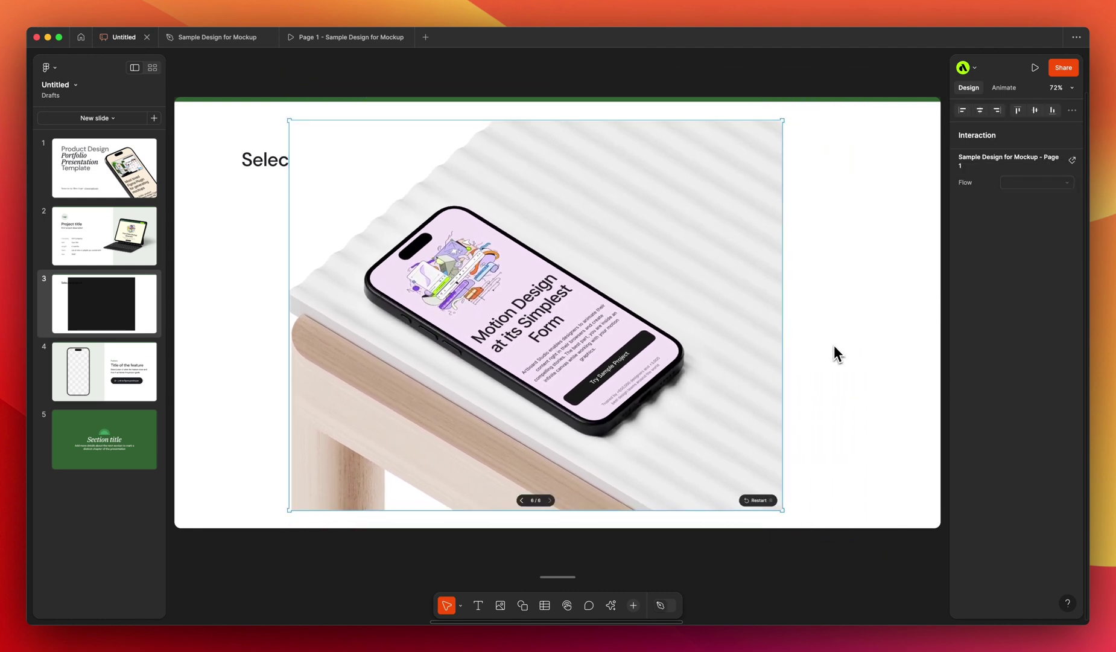
drag(332, 423, 445, 415)
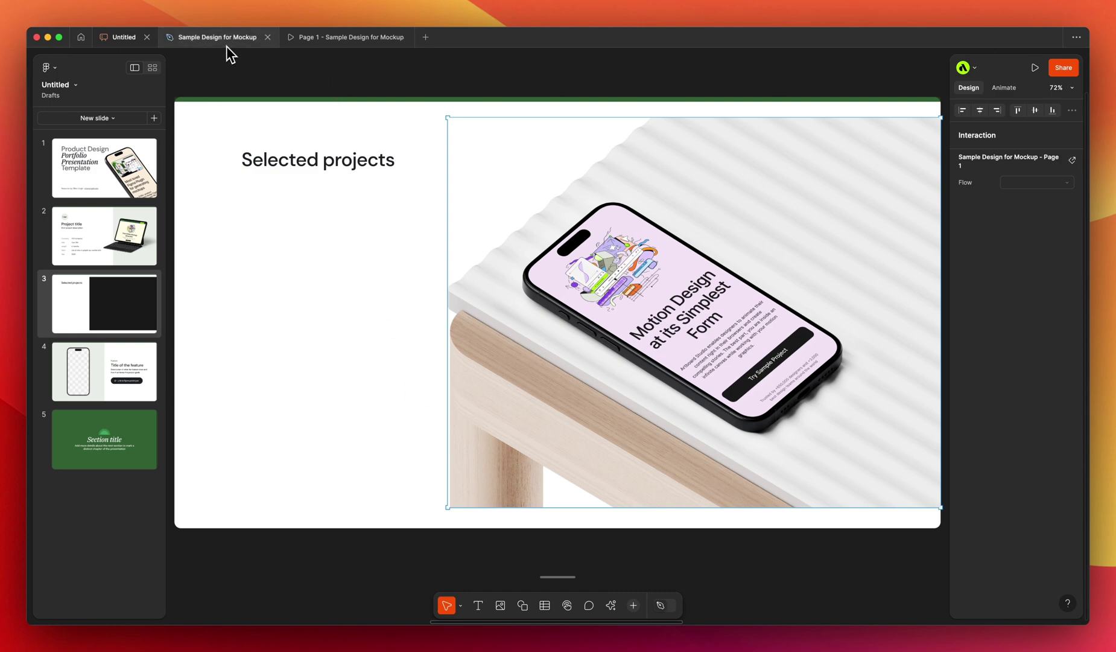
mouse_move(227, 48)
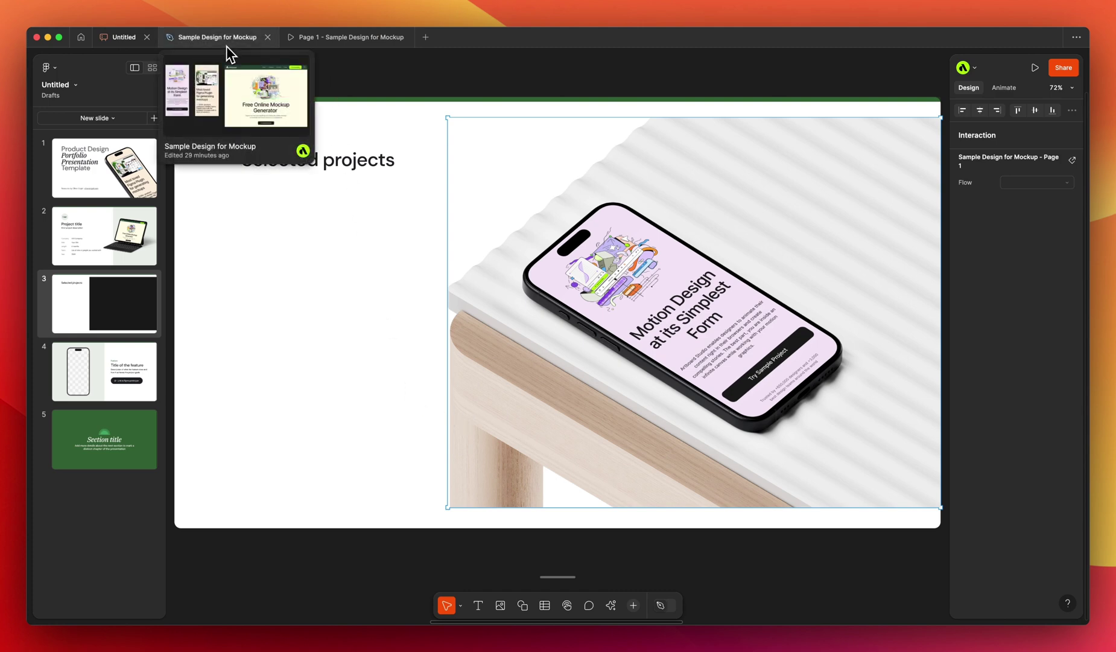
click(328, 165)
- Delete the Selected projects title and check the re-rendered 'Most loved Figma Plugin' prototype
key(BackSpace)
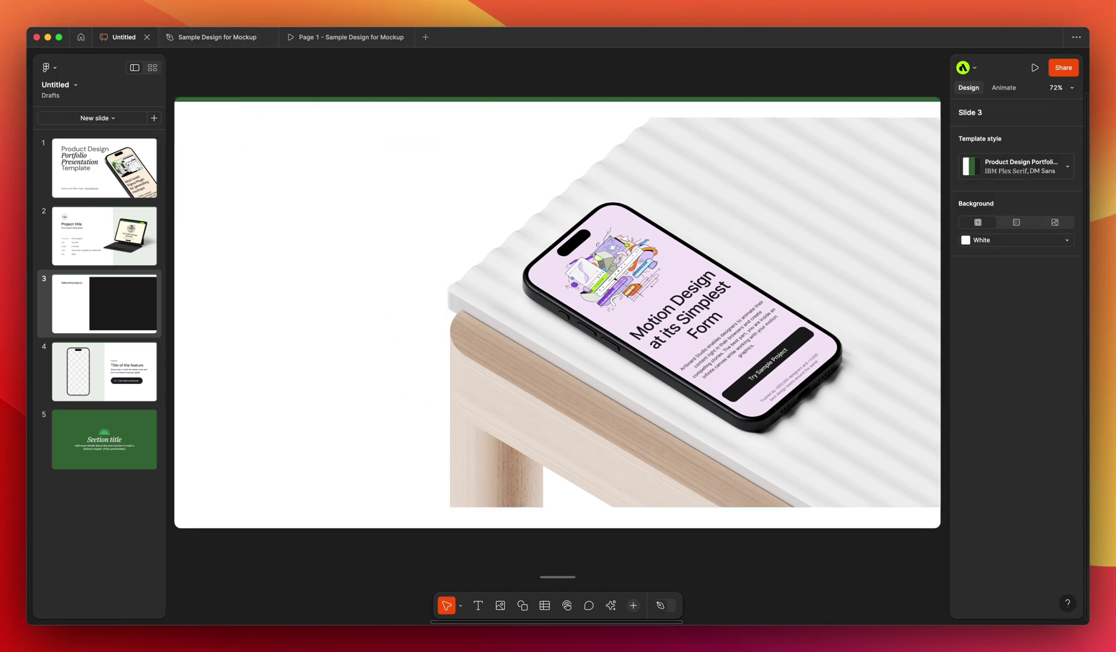
click(219, 40)
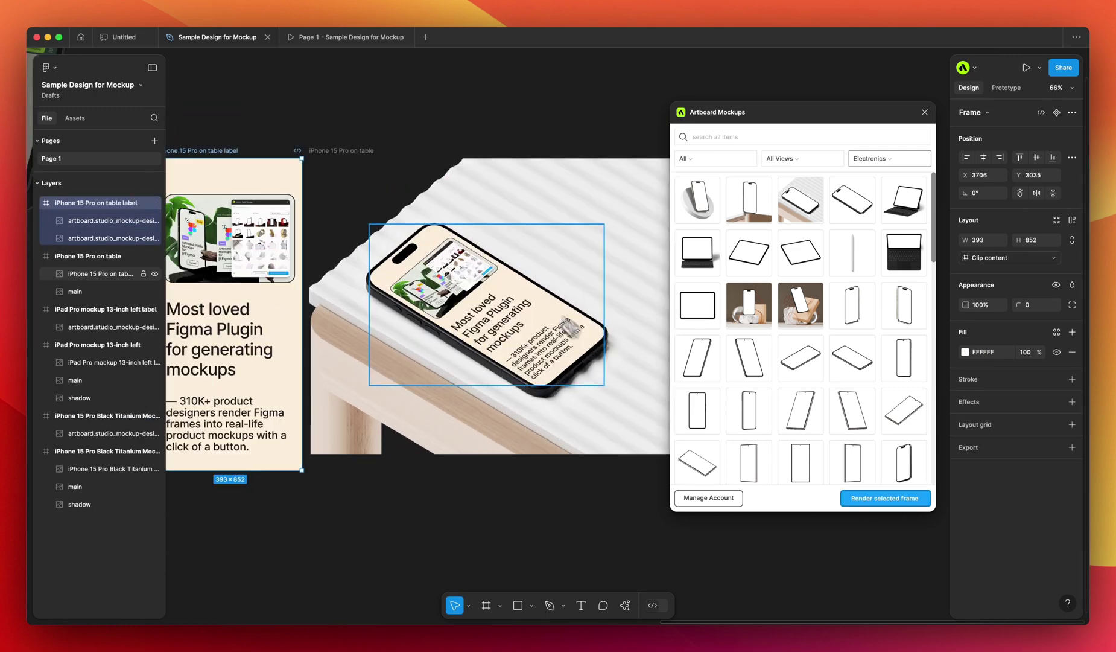
click(329, 39)
click(224, 41)
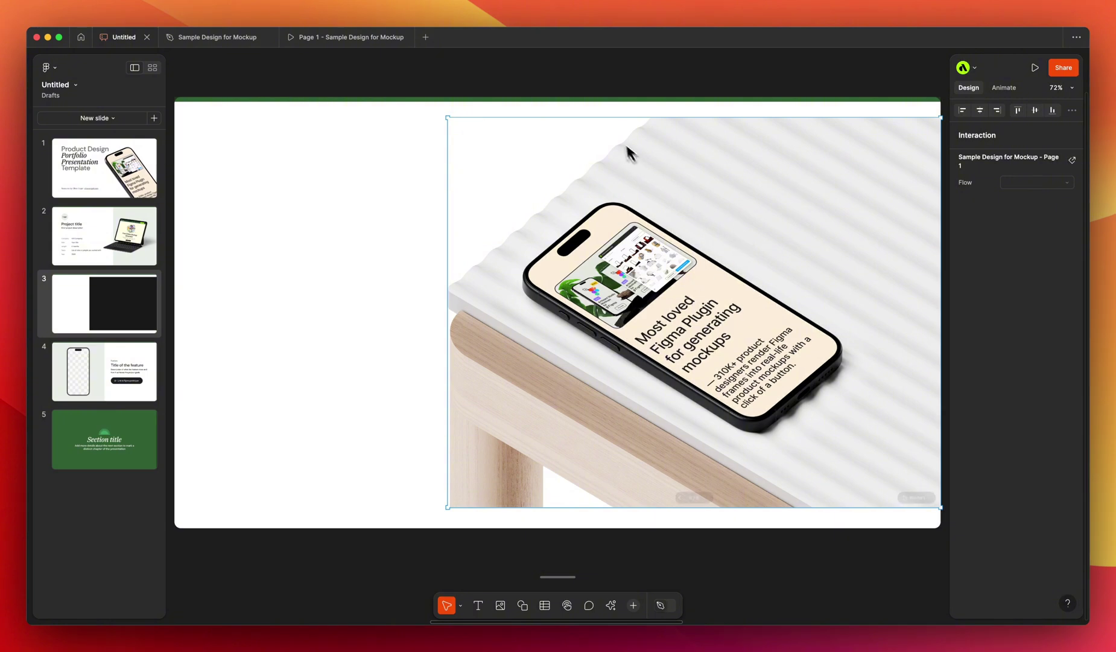
- Set slide 3's background to the green template swatch, then go to slide 4
click(652, 100)
click(987, 240)
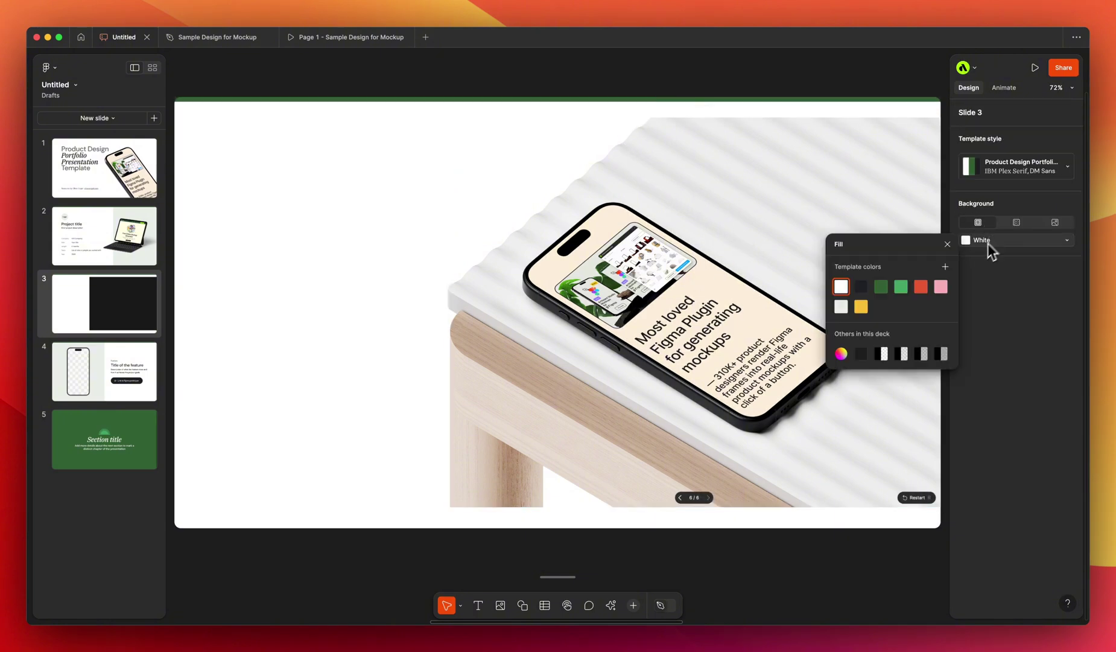
click(900, 288)
click(628, 241)
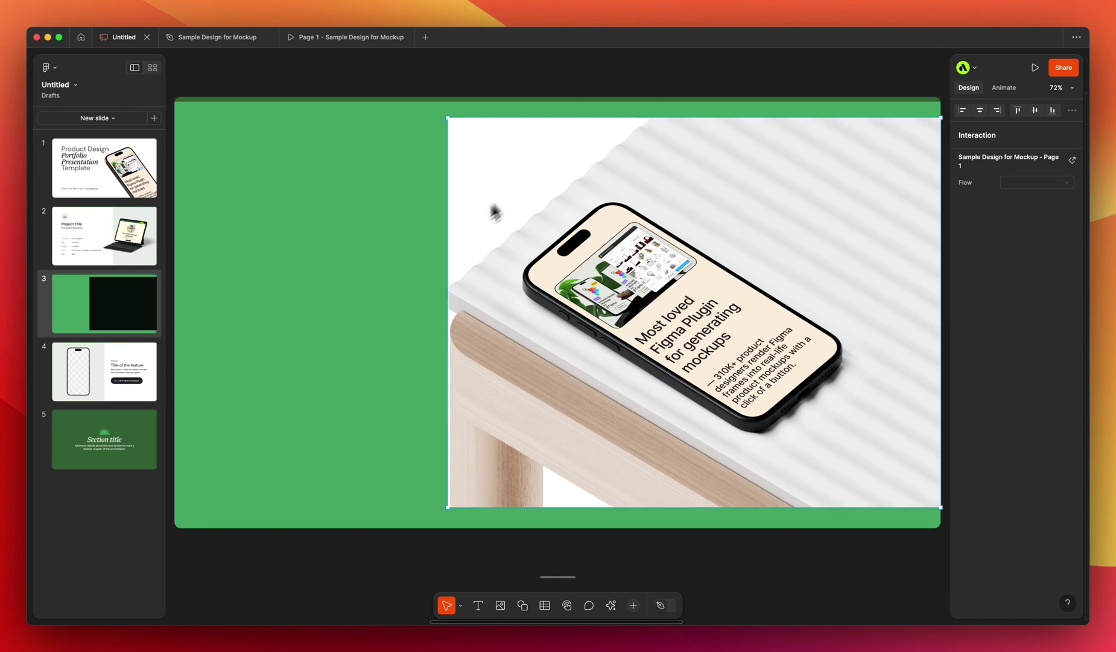
click(125, 380)
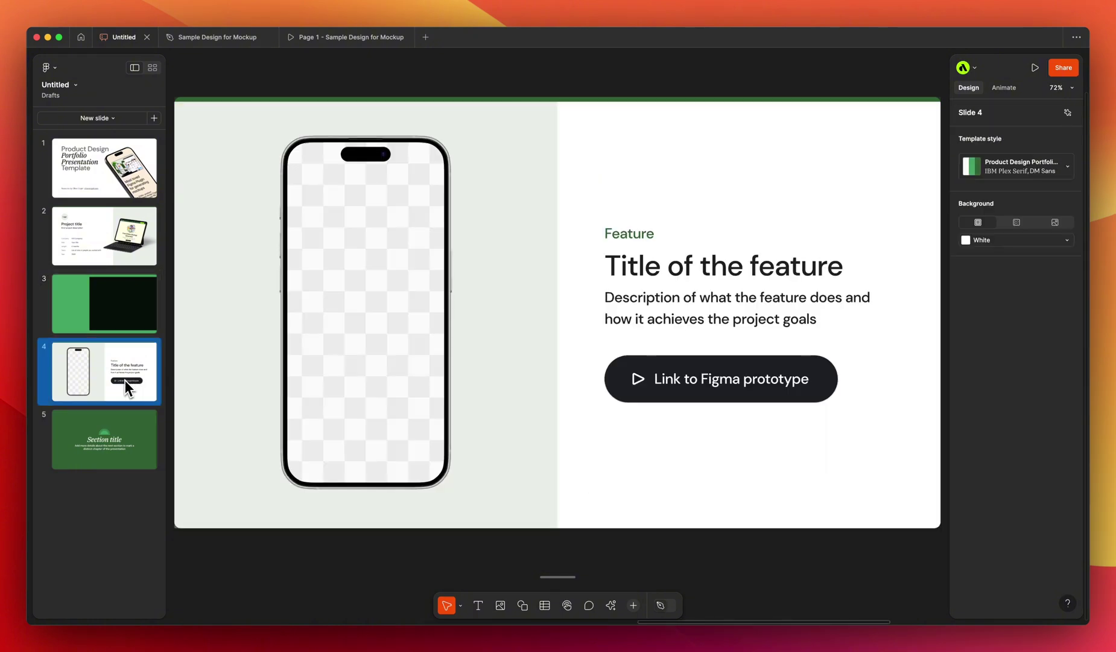
- Insert the iPhone 15 Pro standing-on-edge mockup, render its label frame, and select the mockup frame
click(223, 38)
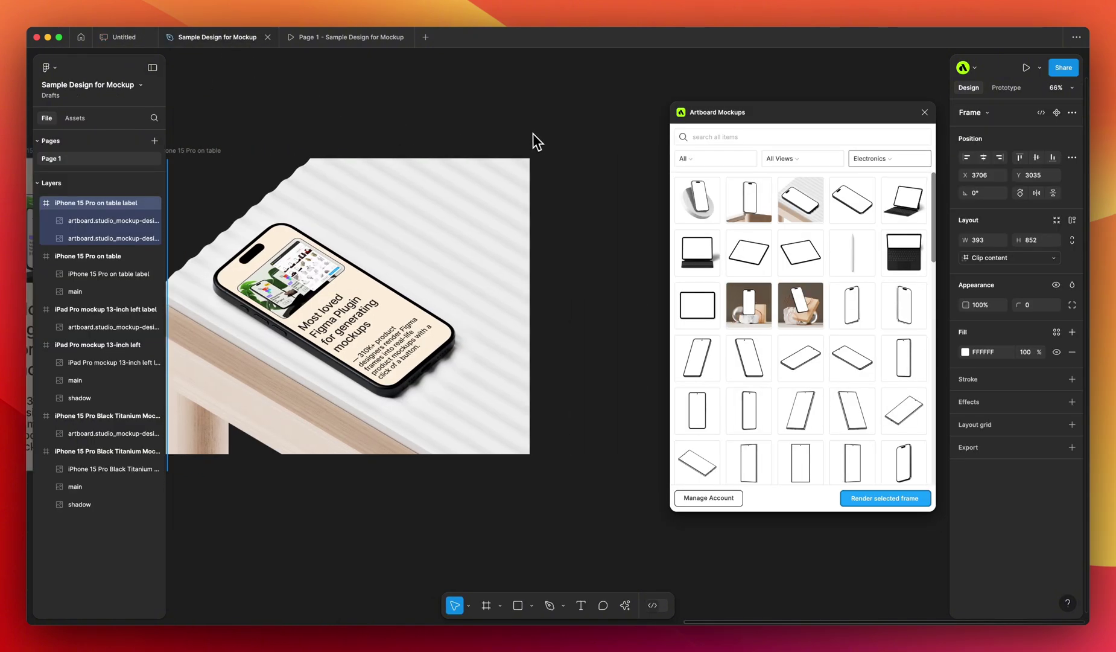
click(401, 276)
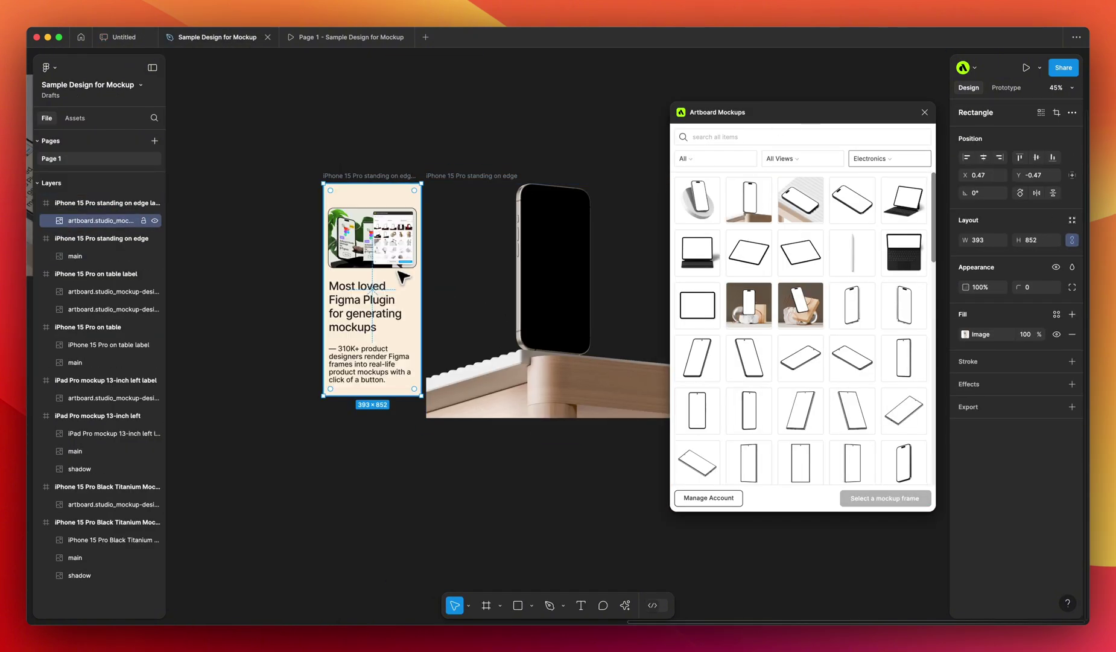
click(381, 182)
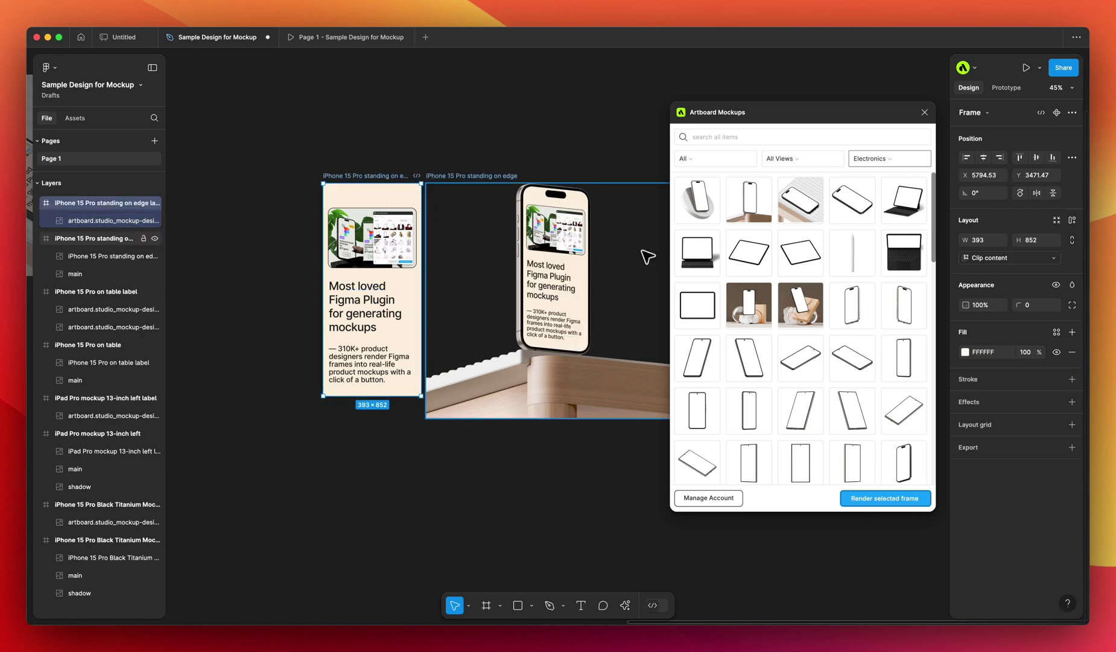
scroll(598, 251, up, 3)
click(377, 159)
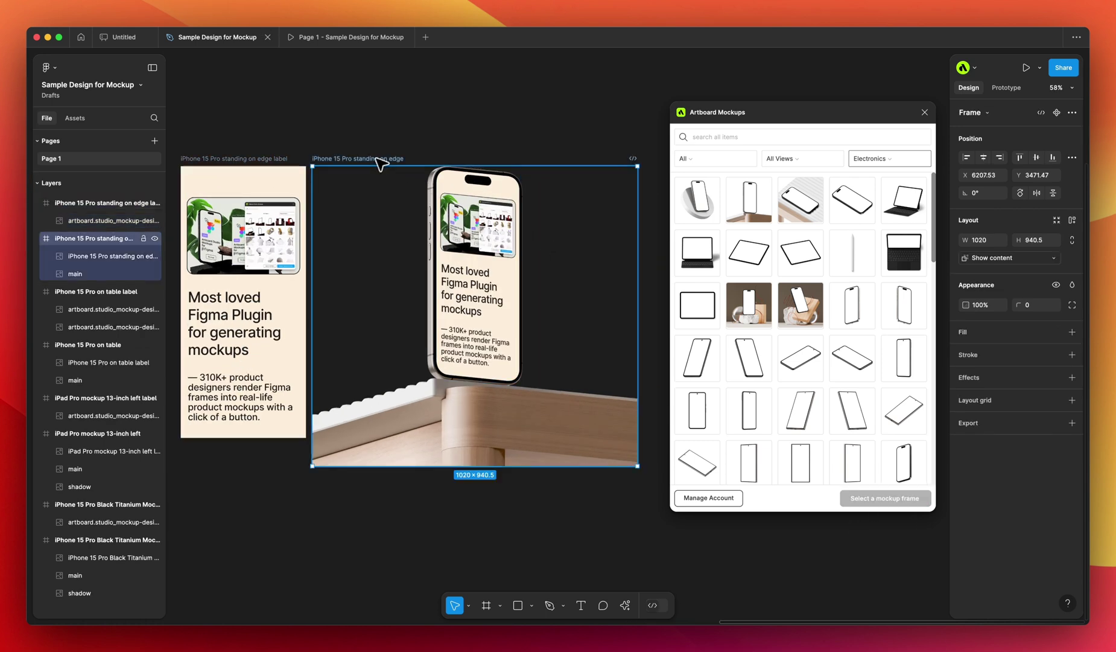
- Turn the iPhone mockup frame into a component and start publishing the file as a library
right_click(379, 162)
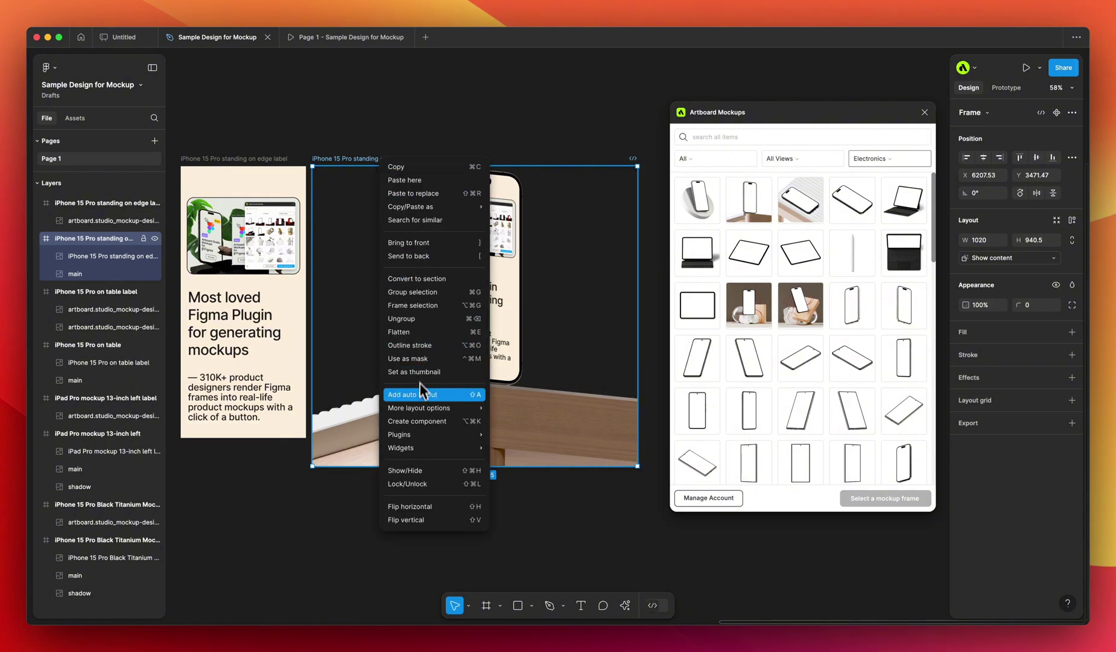
click(432, 422)
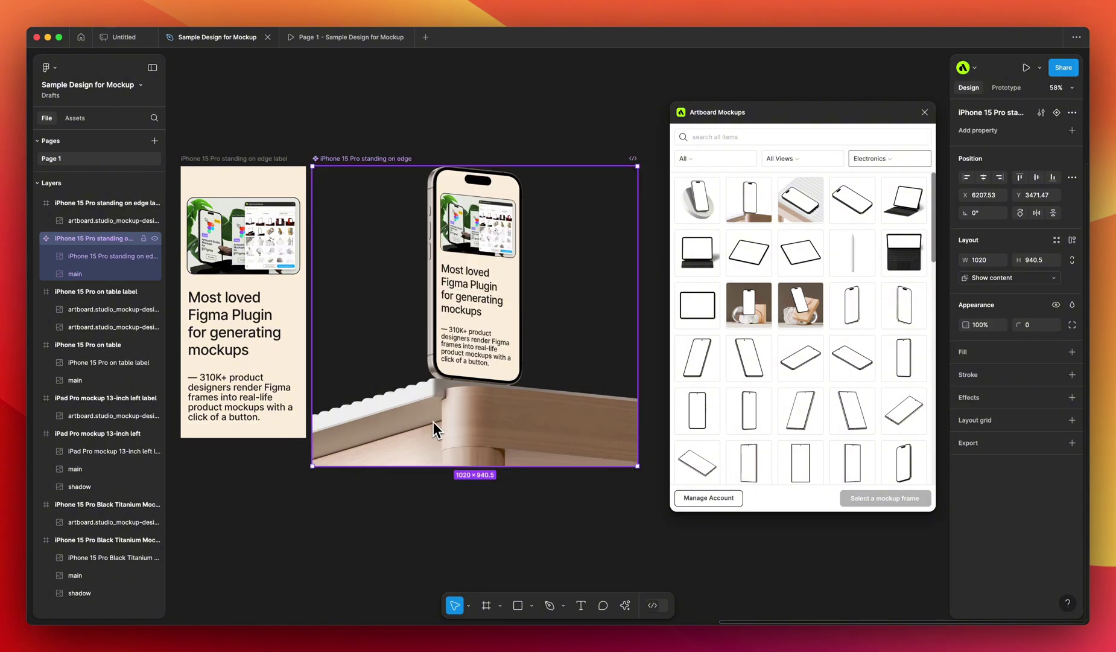
click(140, 86)
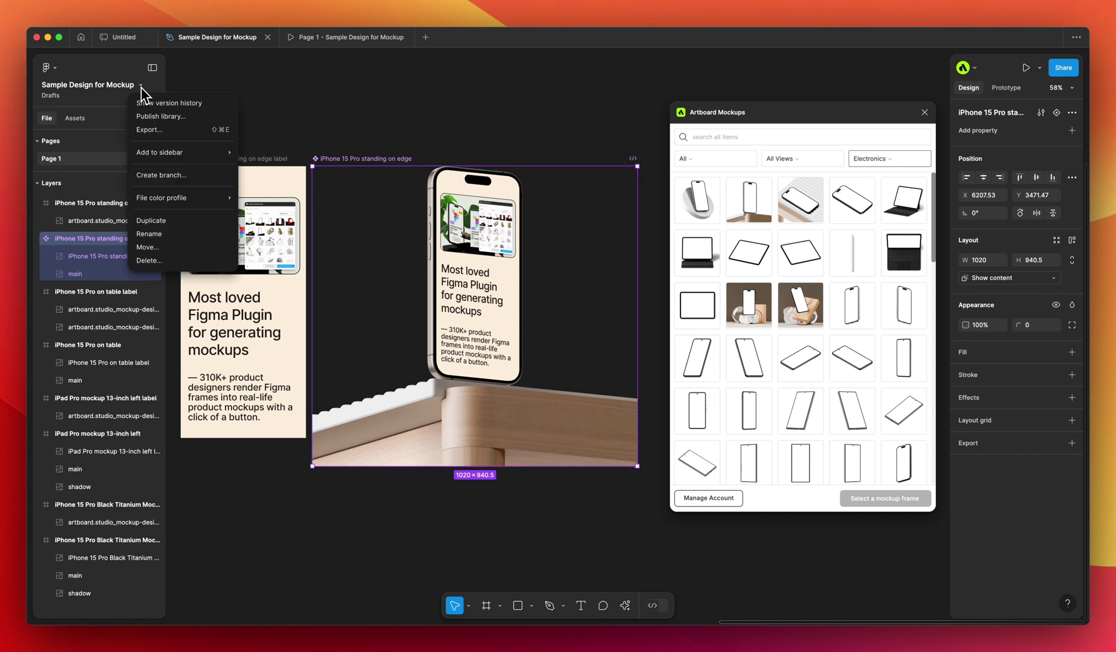
click(172, 119)
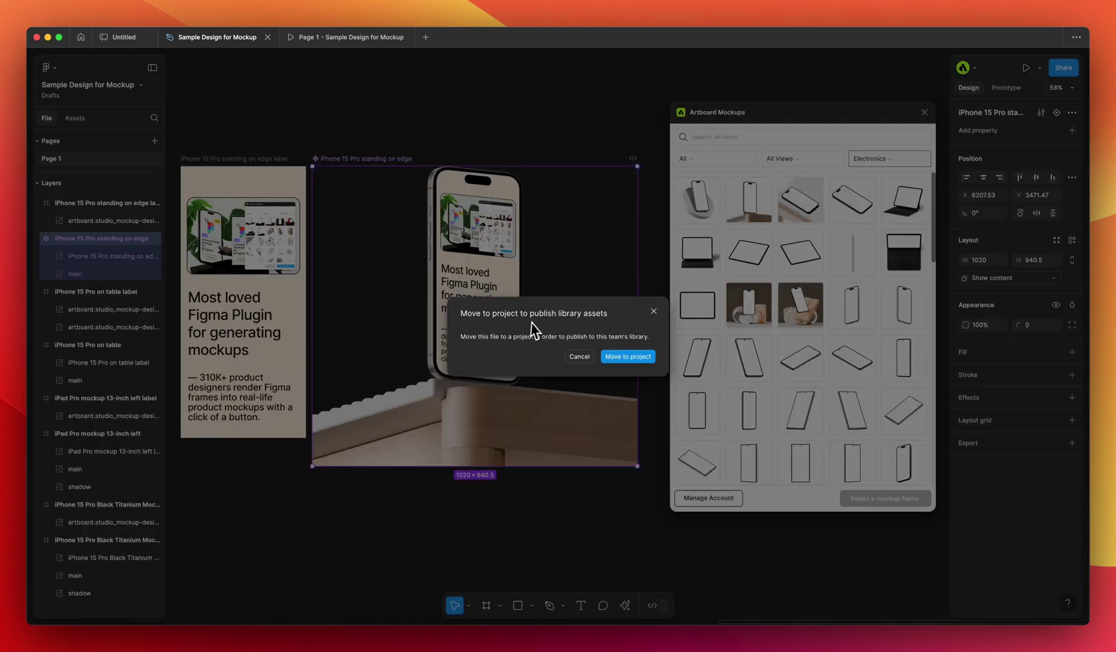
- Move Sample Design for Mockup into the Mockups team project
click(622, 358)
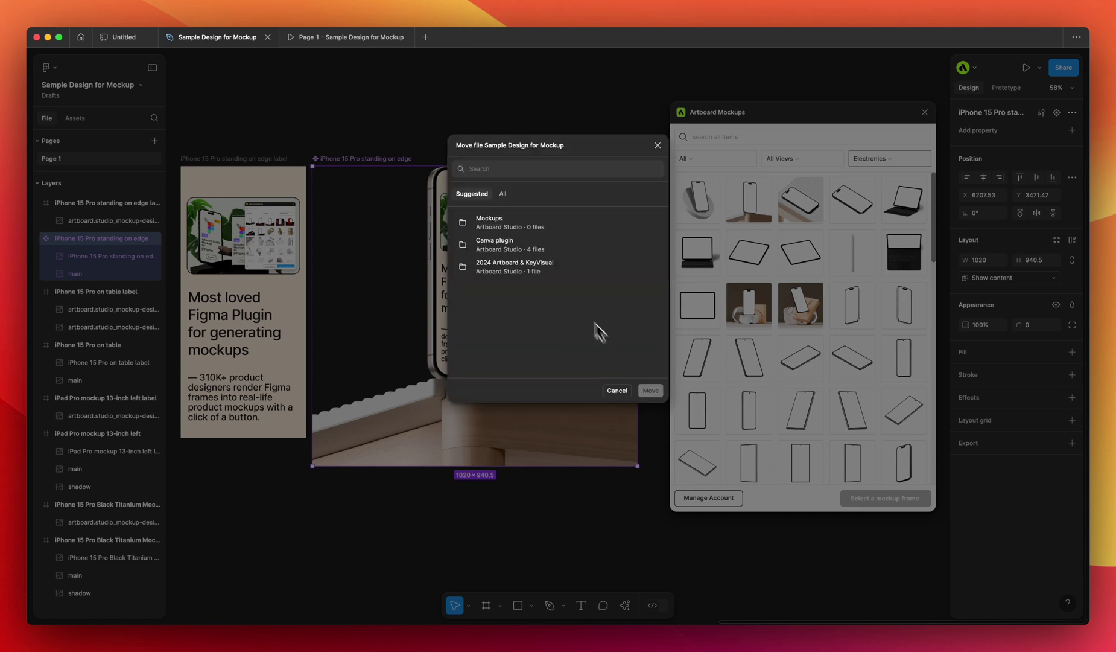
click(533, 228)
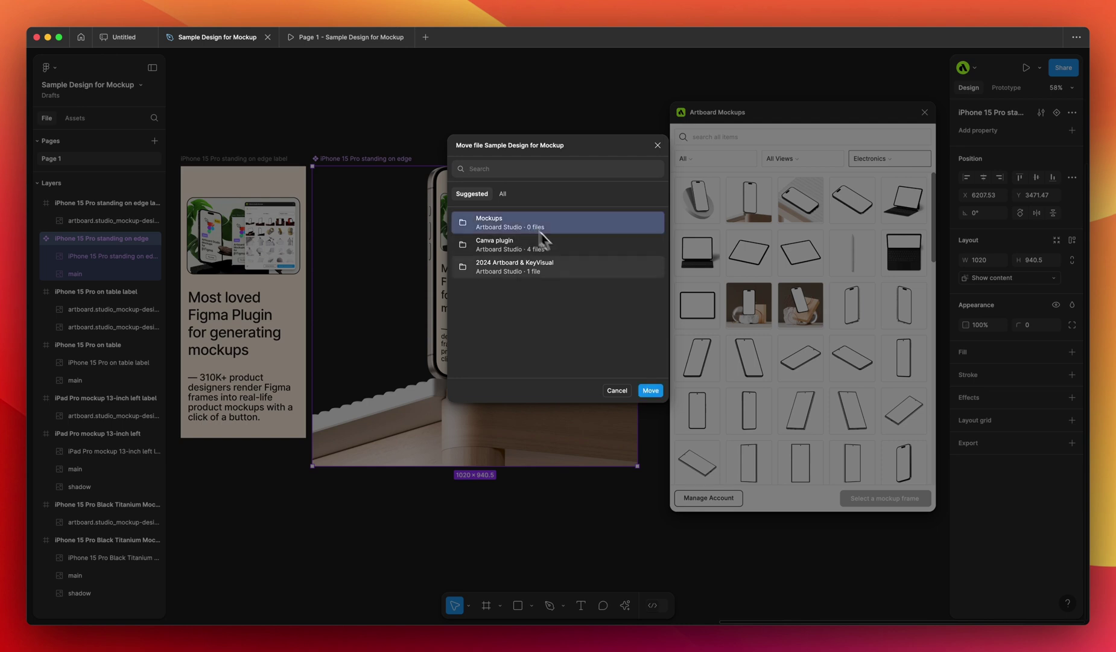
click(651, 391)
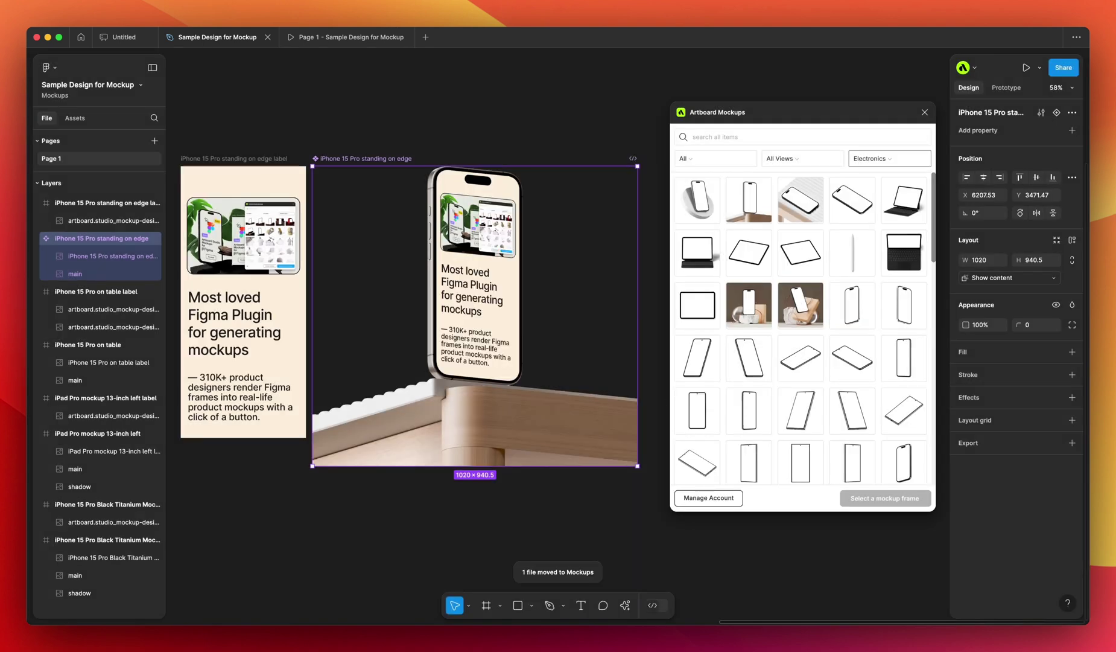
- Publish the iPhone 15 Pro standing on edge component as a library
click(140, 85)
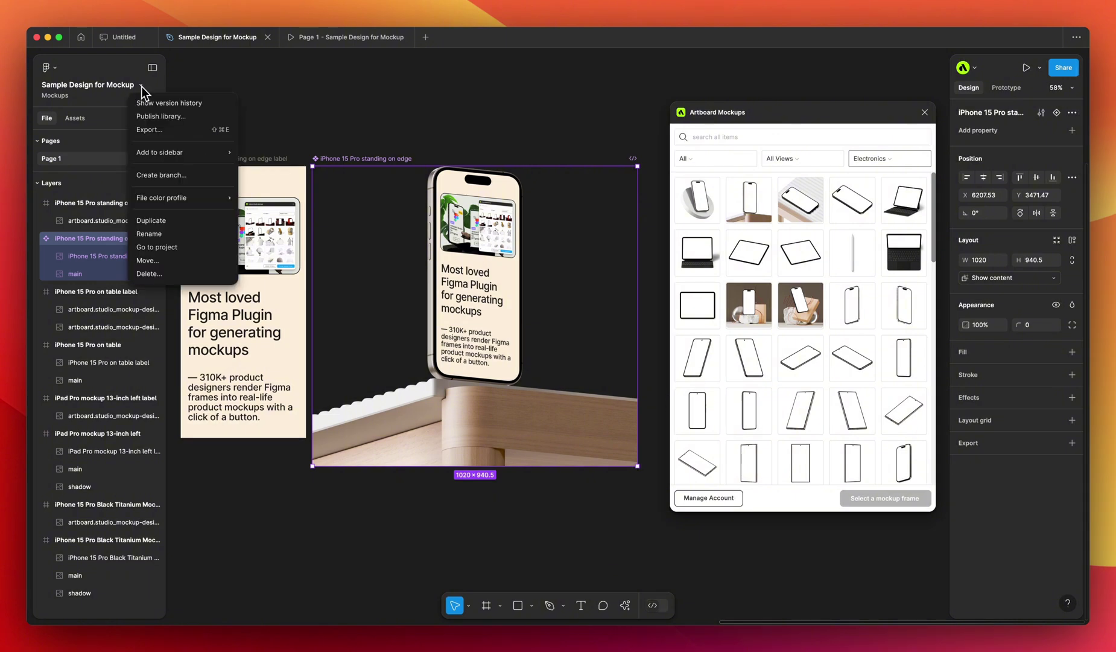
click(168, 120)
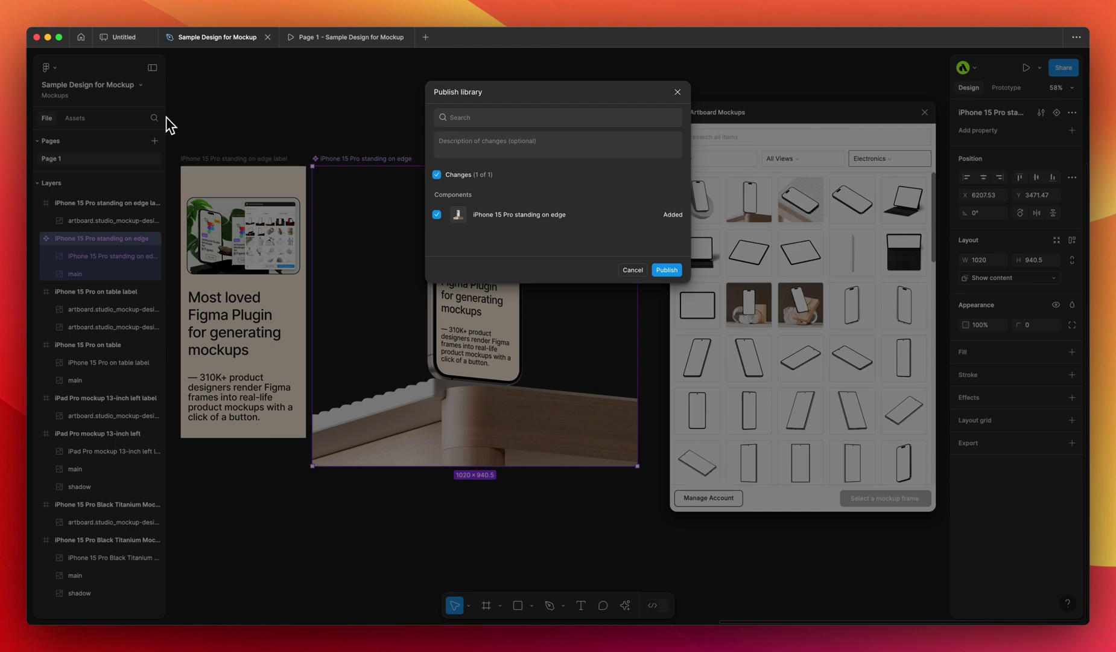
click(669, 270)
- Add the Sample Design for Mockup library to the slide deck's assets
click(118, 40)
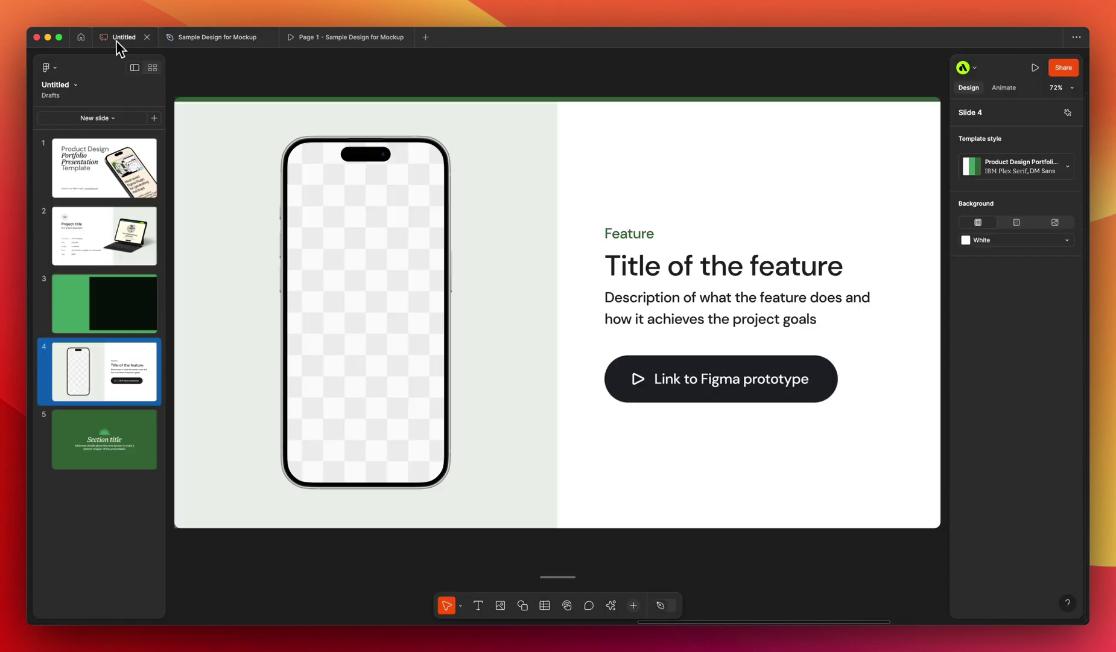
click(633, 605)
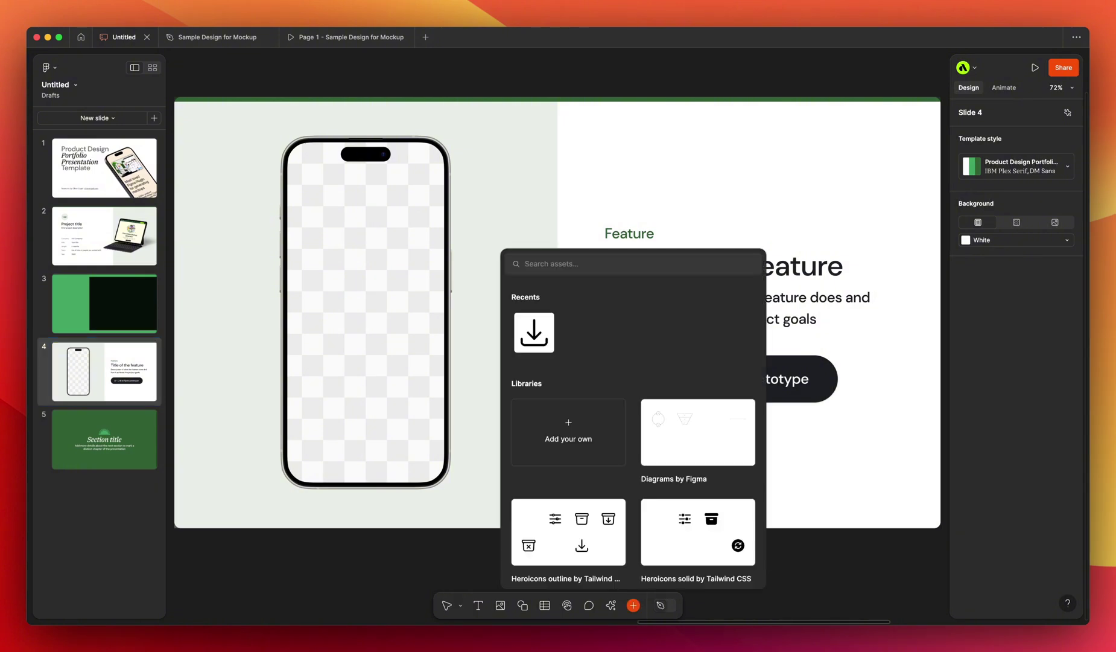
click(568, 435)
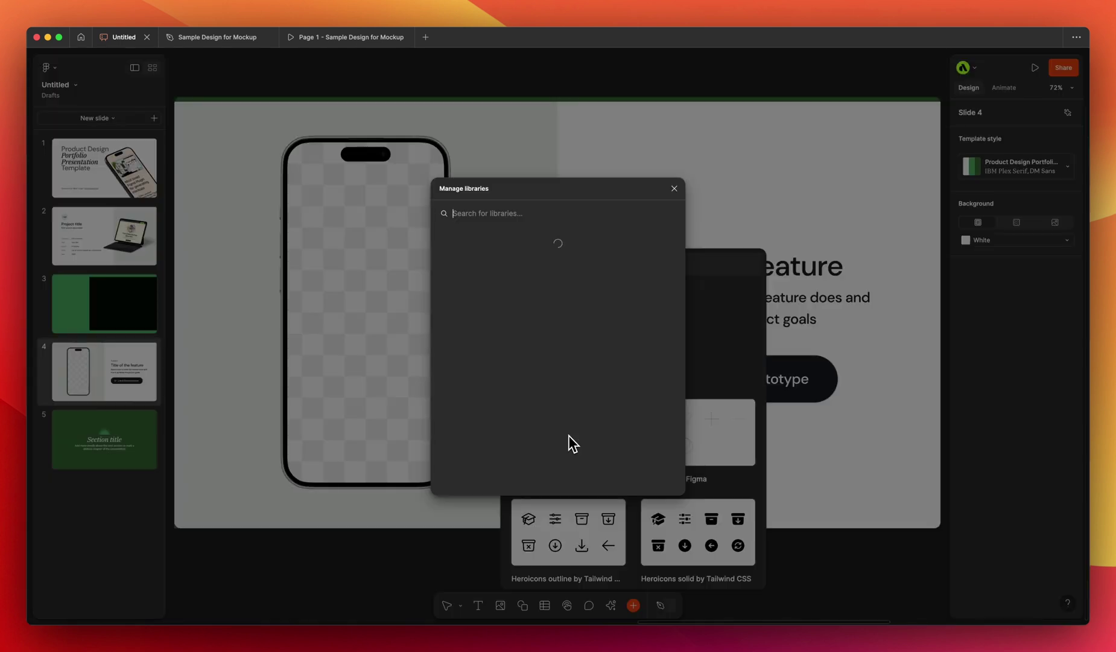
scroll(569, 435, down, 3)
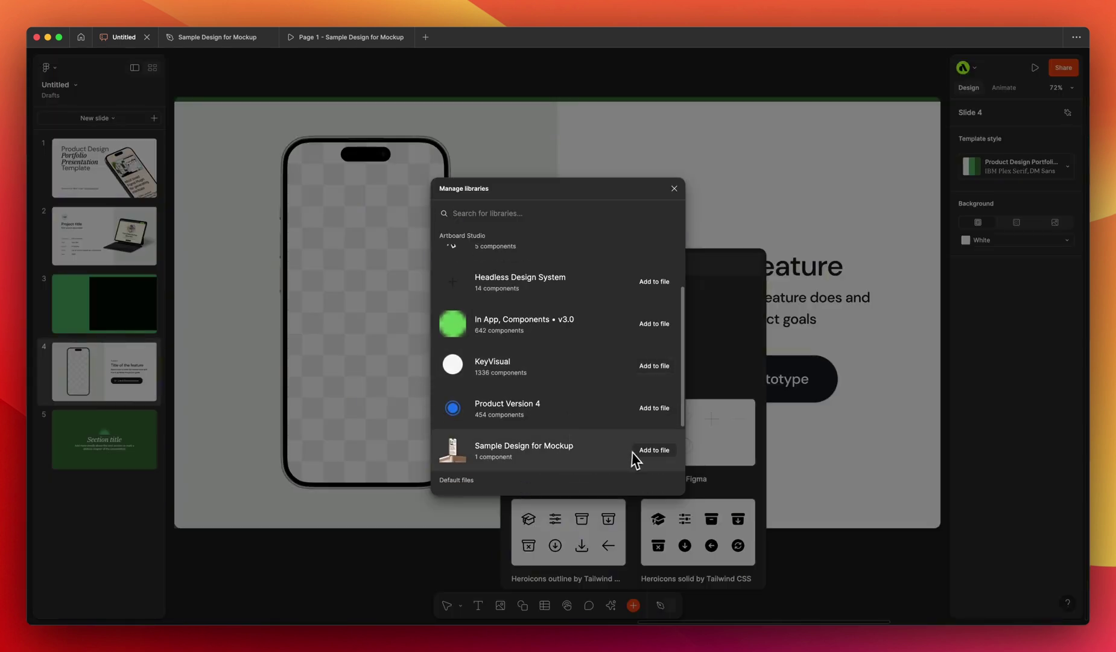
click(653, 450)
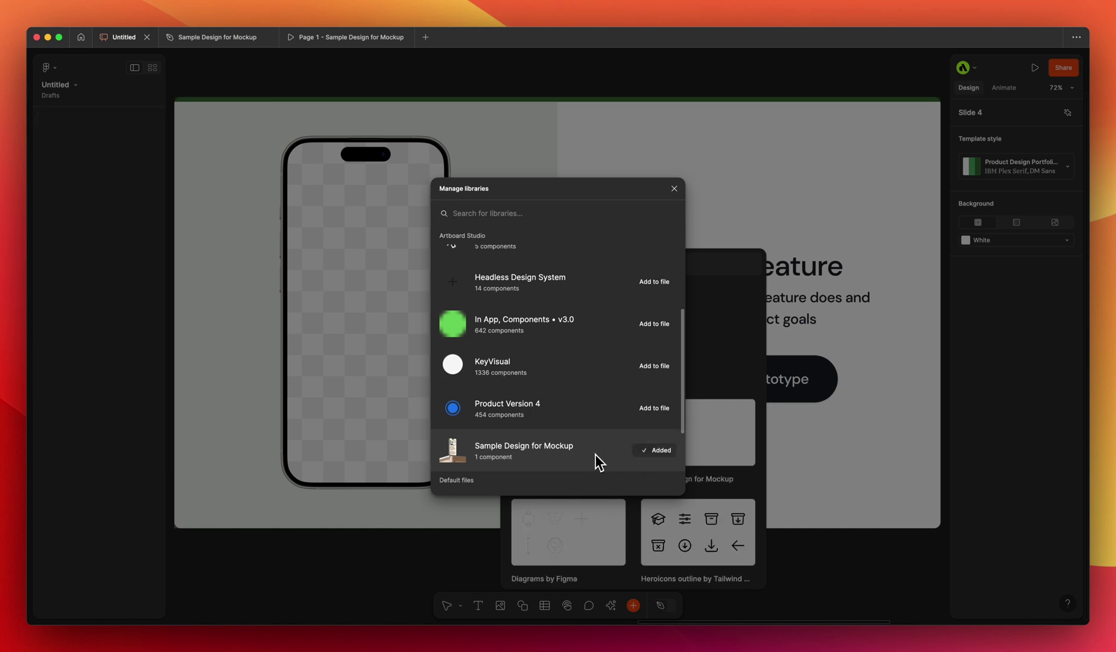
click(674, 189)
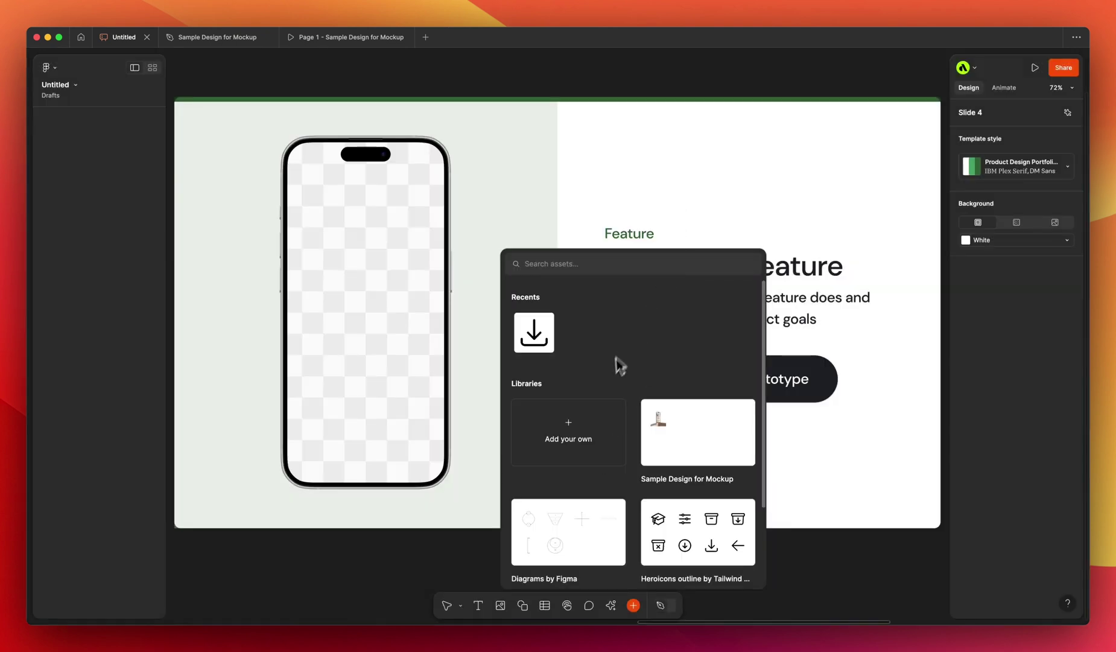
- Place the iPhone standing-on-edge component on slide 4 and delete the placeholder phone
click(694, 440)
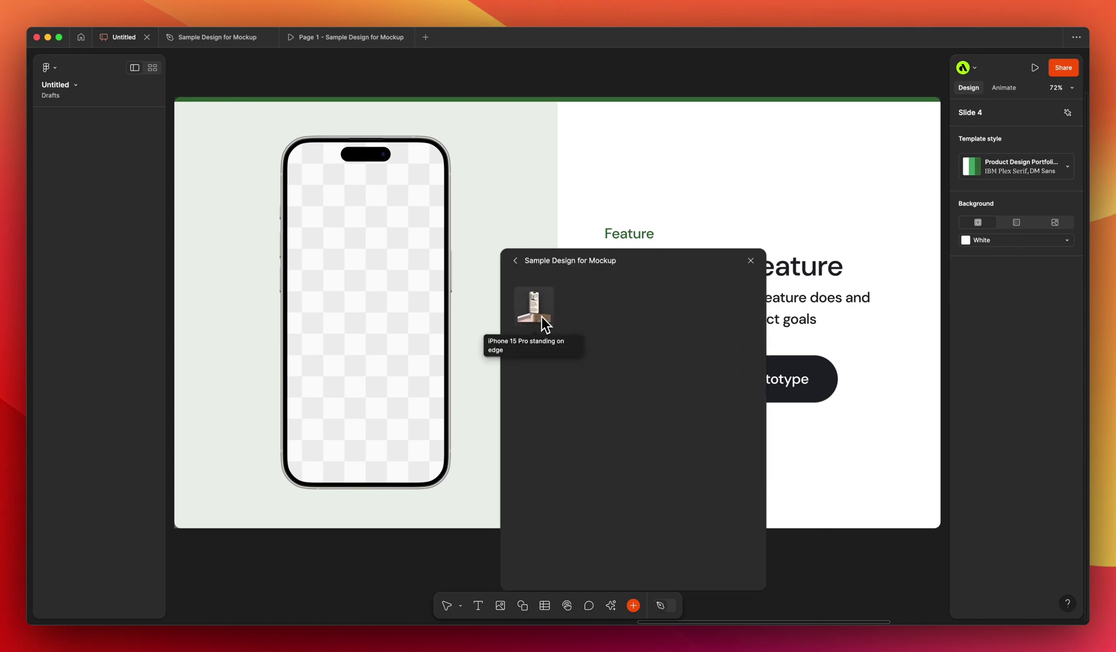
drag(542, 317, 385, 304)
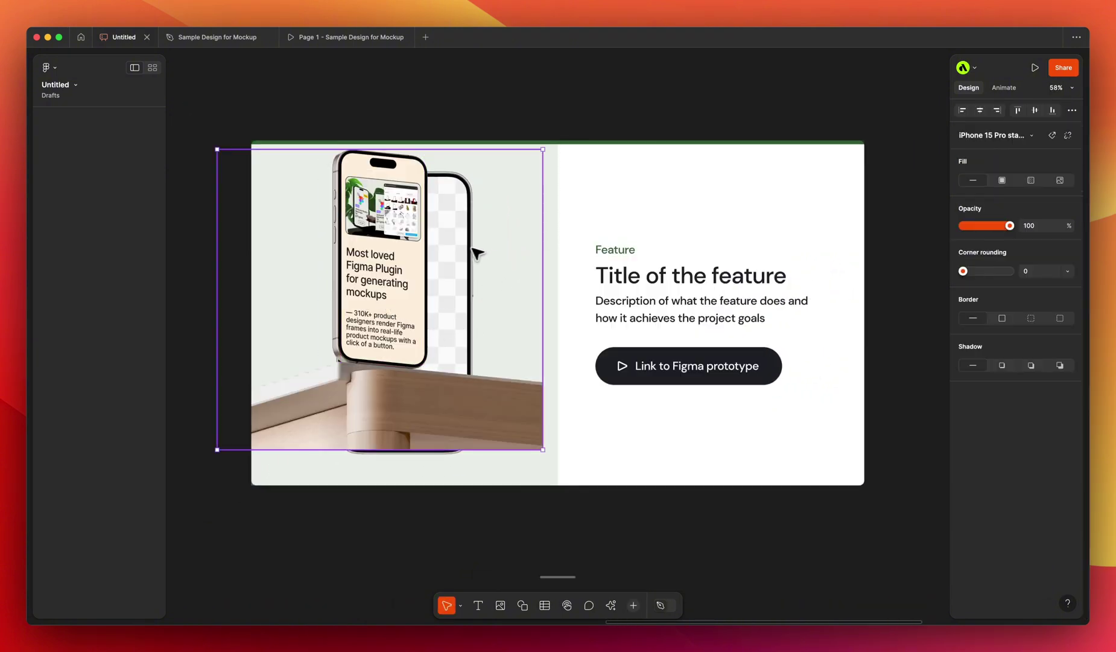
drag(361, 254, 612, 266)
click(386, 274)
key(Delete)
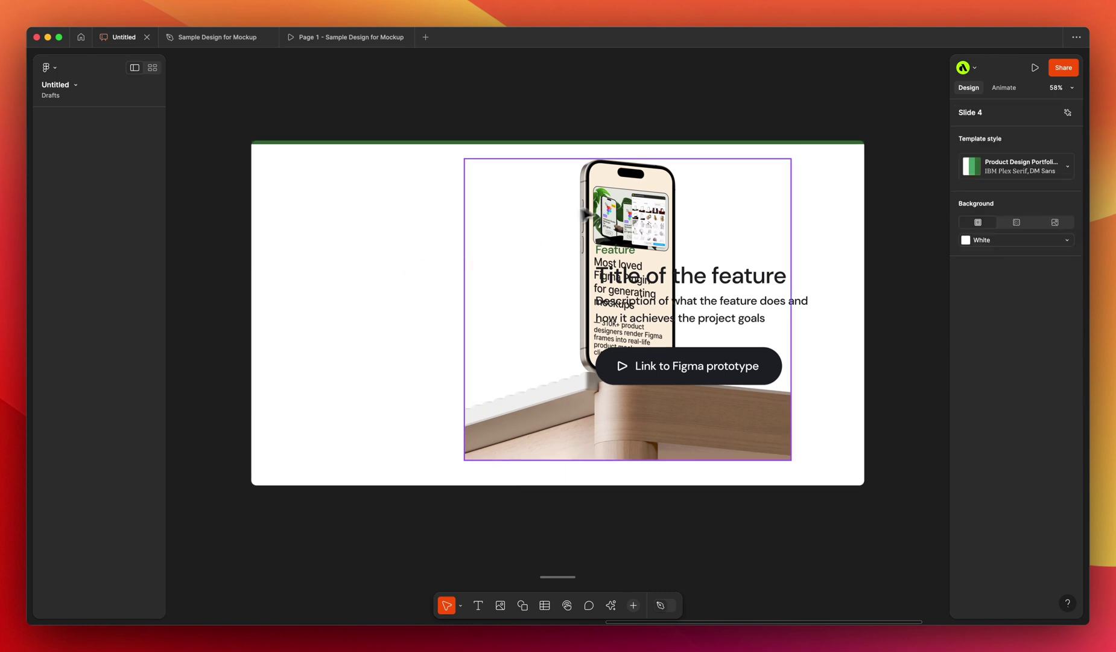
- Move the mockup onto slide 4's left half and enlarge it toward the top right
drag(587, 214, 368, 240)
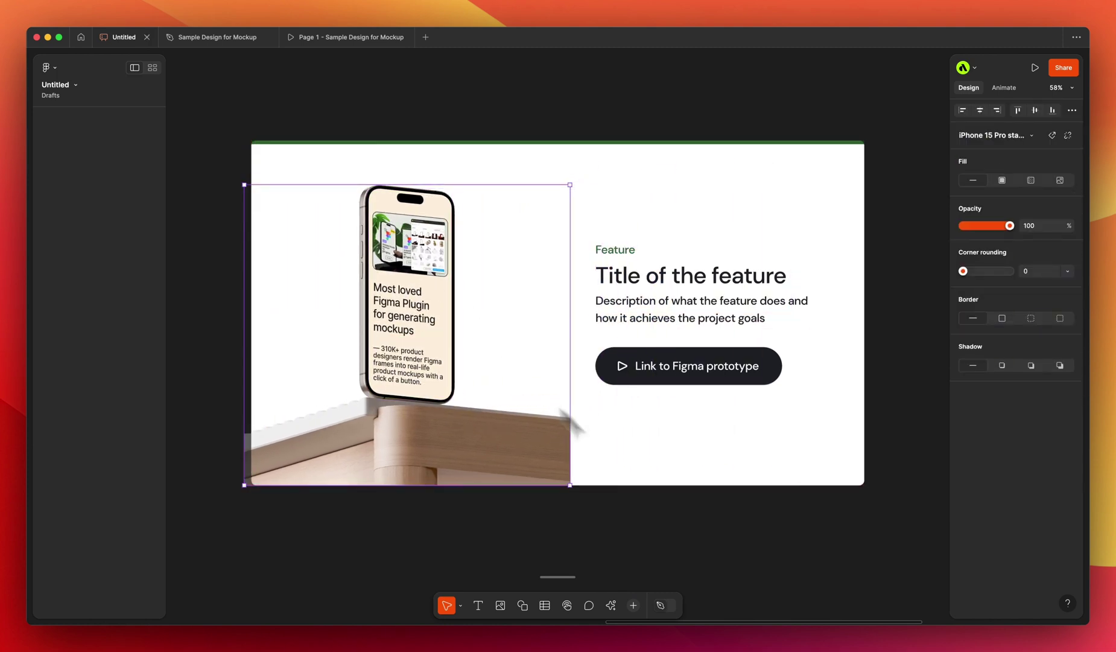
click(633, 606)
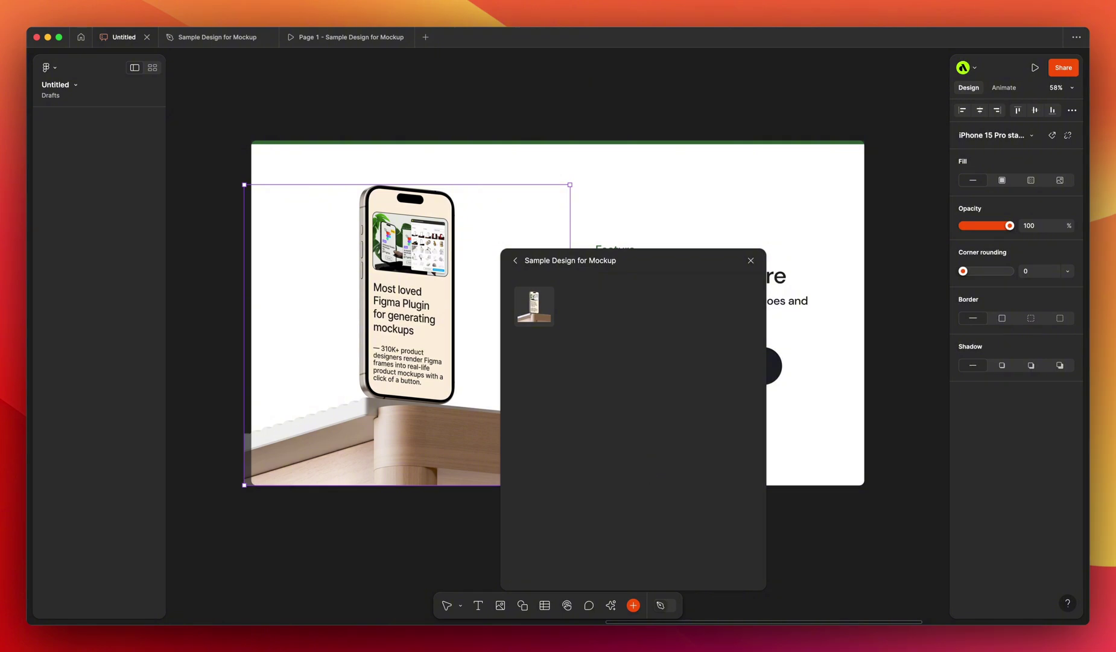
key(Escape)
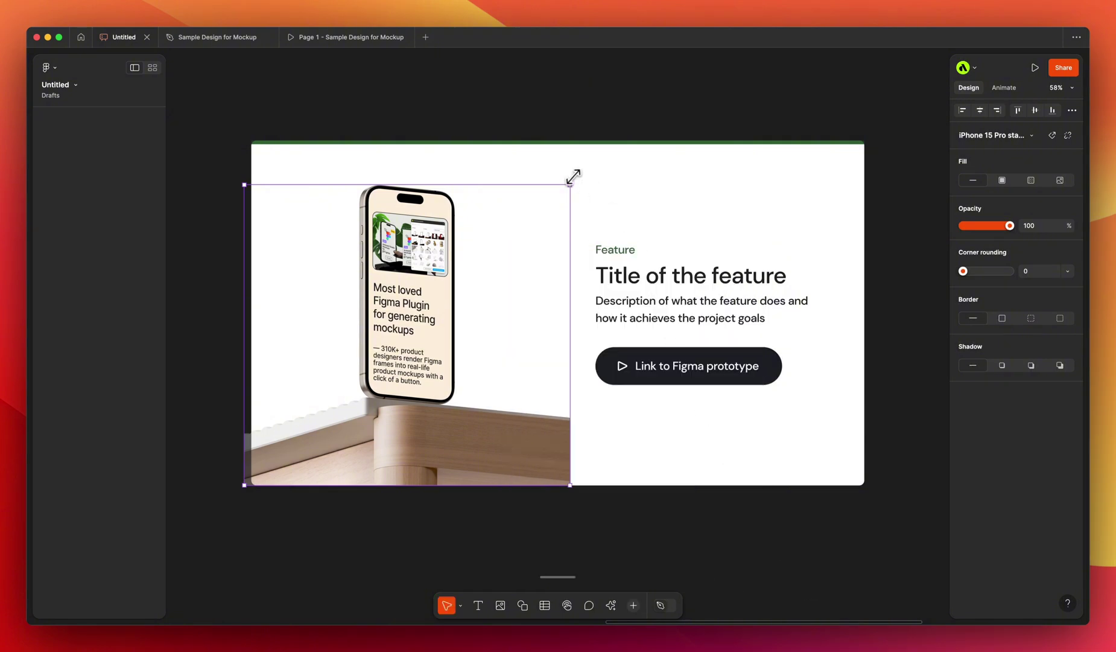
drag(570, 184, 612, 166)
key(ctrl+Tab)
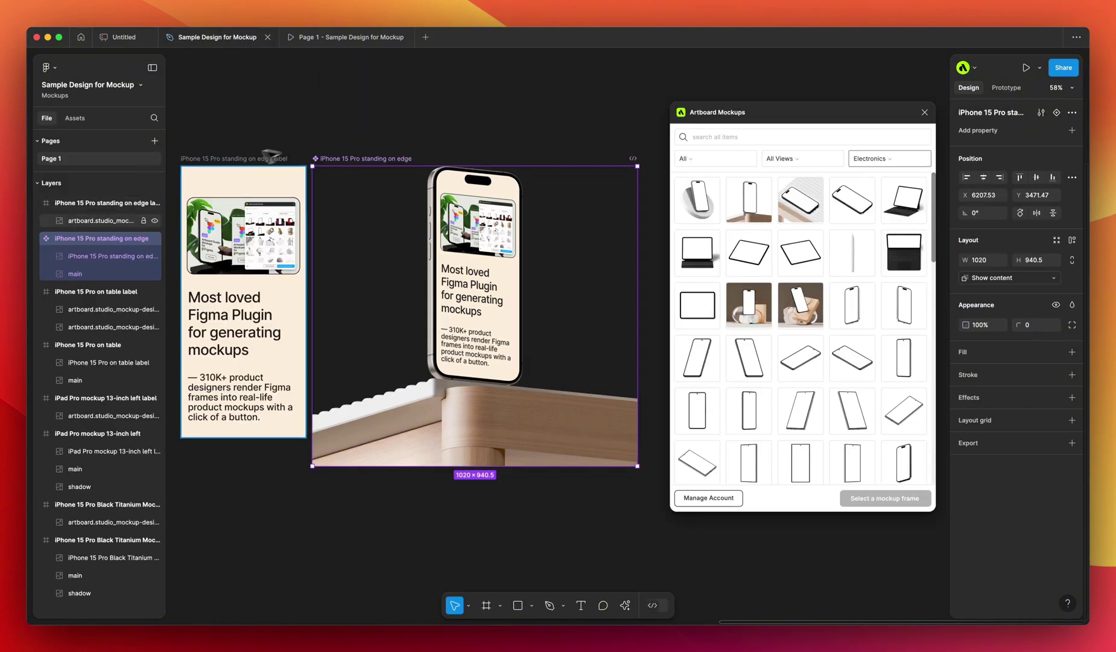
- Shift the image in the standing-on-edge iPhone's label frame lower-left, then select that frame
click(239, 184)
drag(253, 192, 243, 248)
click(269, 156)
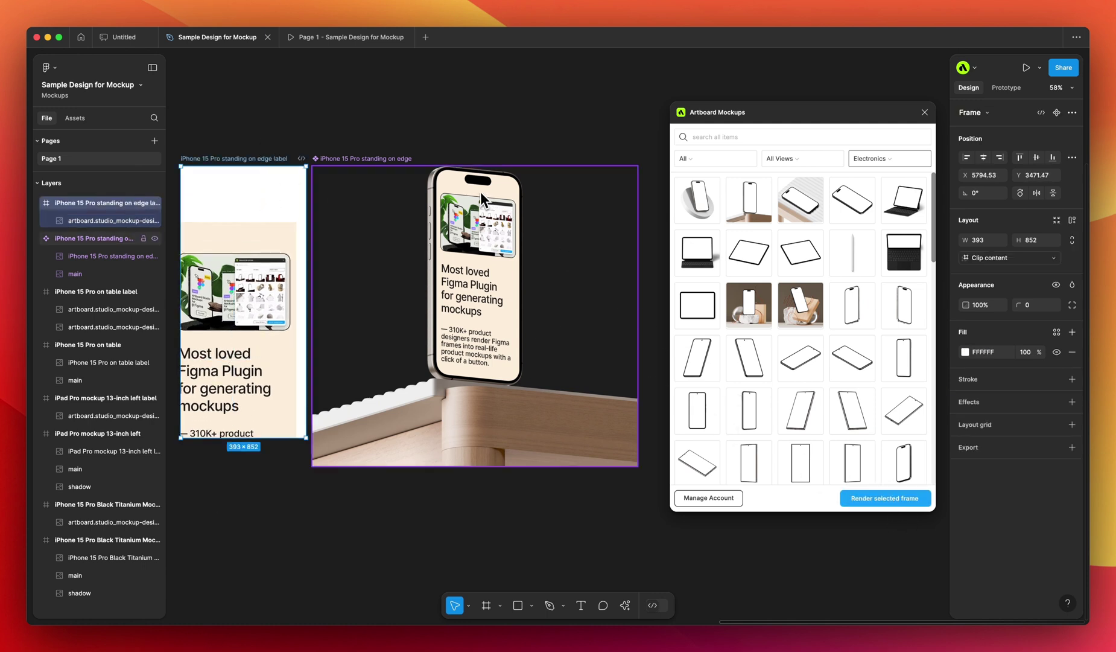
- Back in the slide deck, check the iPhone mockup on slide 4
click(120, 42)
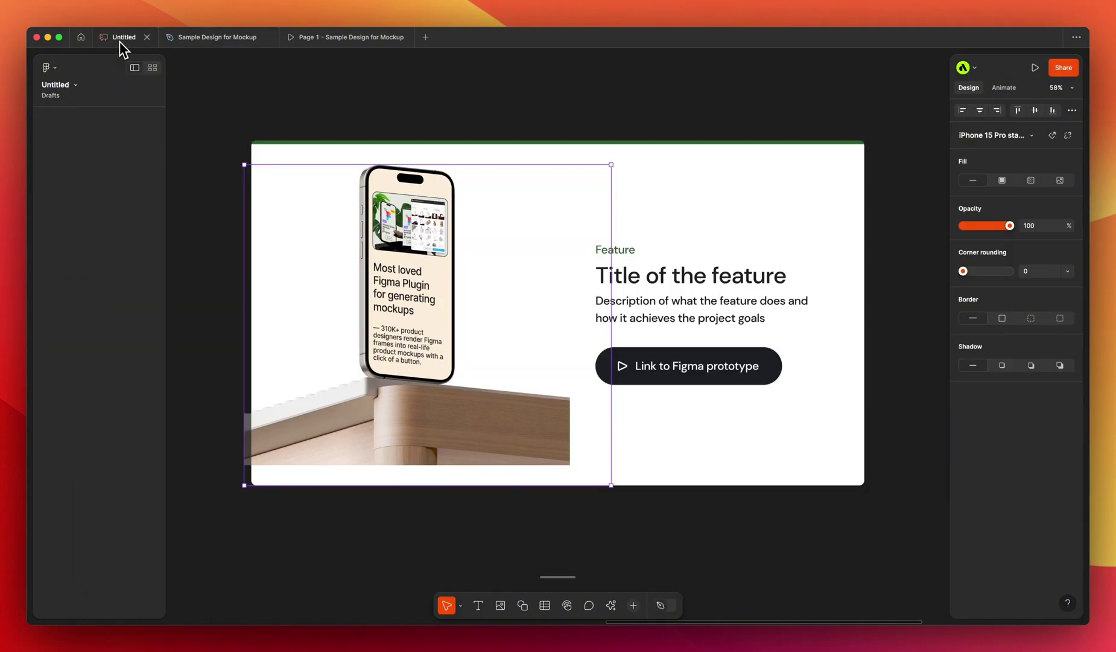
click(318, 124)
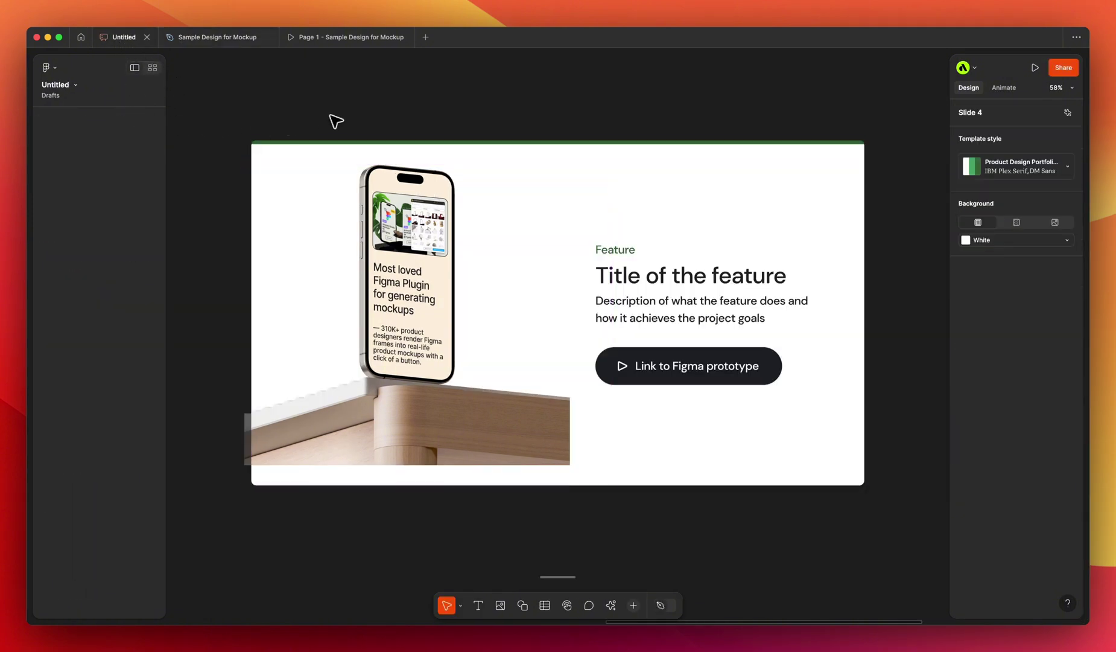
click(364, 241)
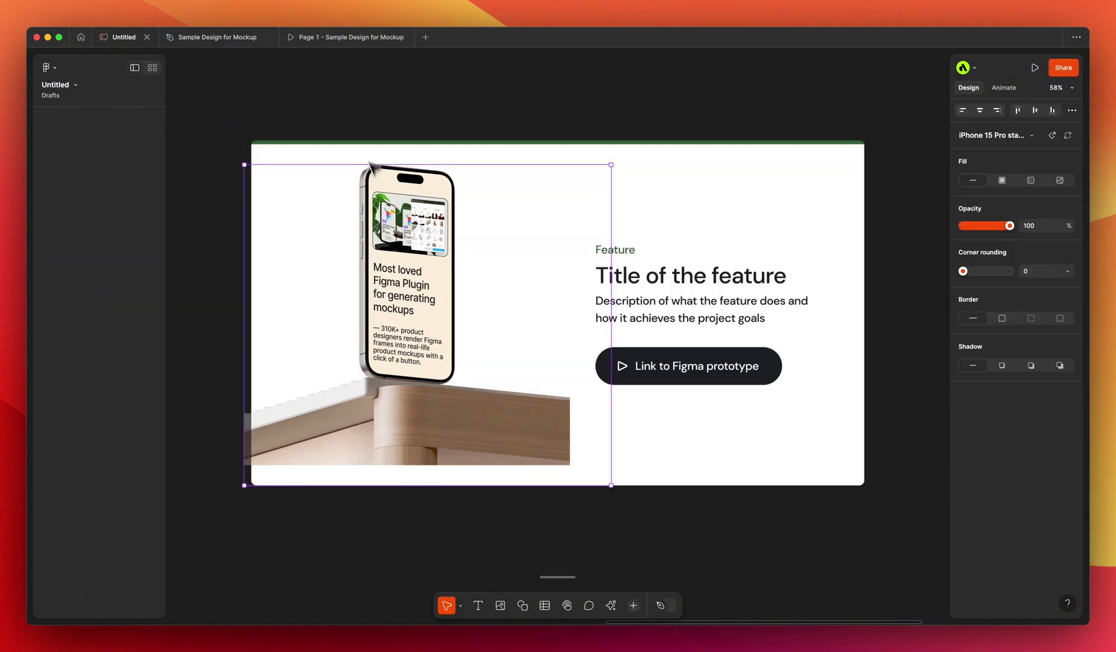
click(344, 128)
- Review all slides in grid view, then open Figma Community in a new tab
click(153, 68)
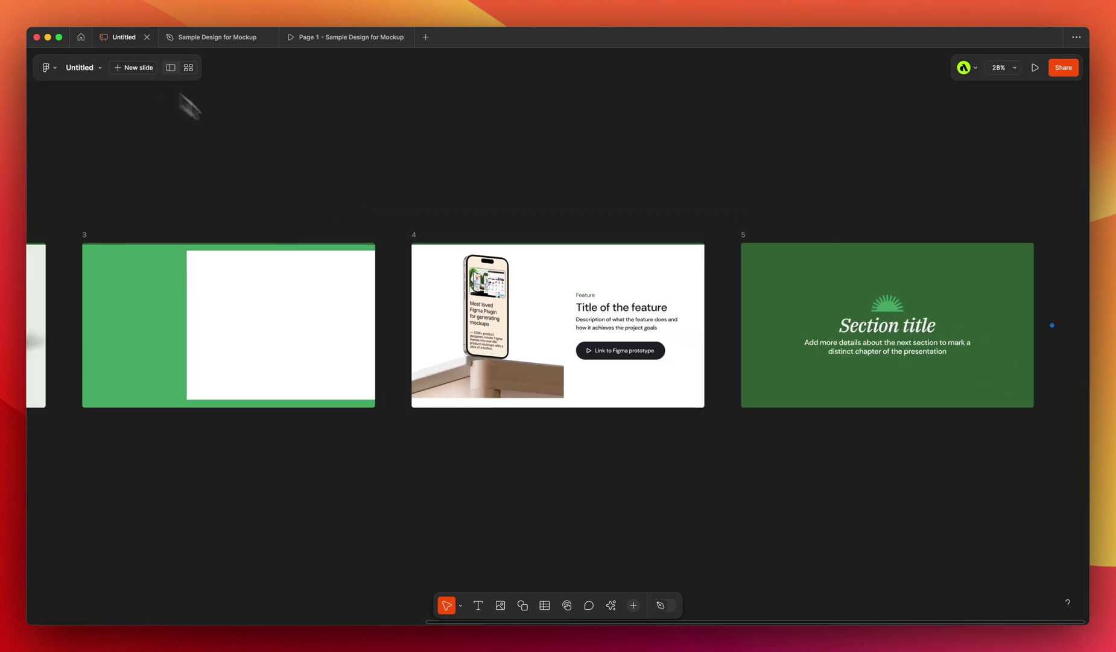
scroll(515, 328, left, 10)
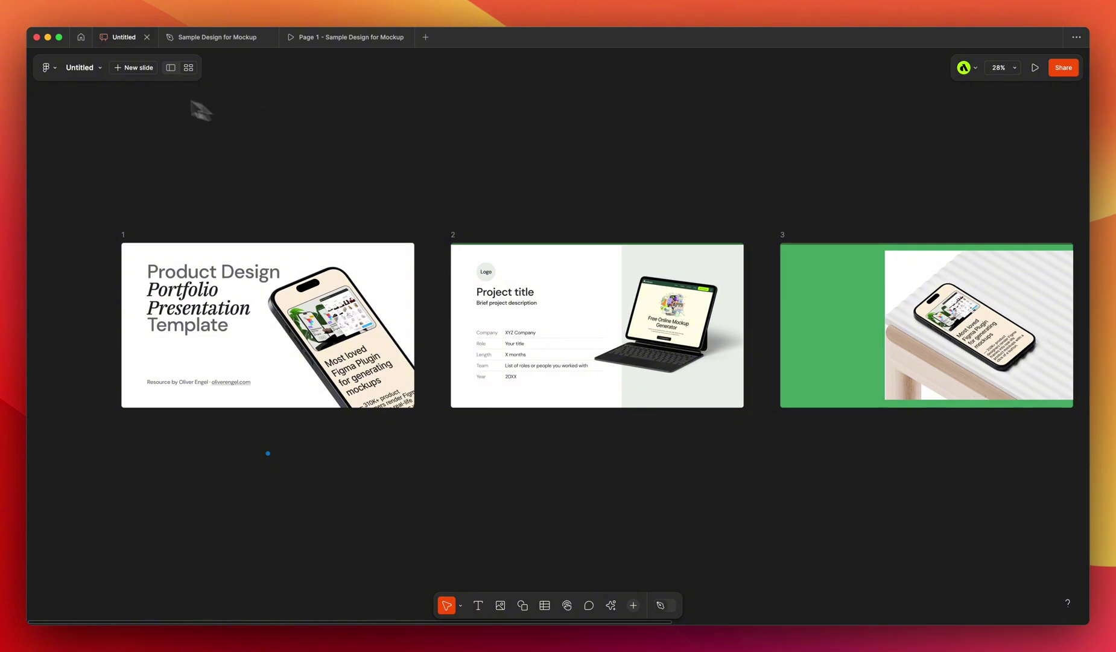
click(81, 37)
click(84, 615)
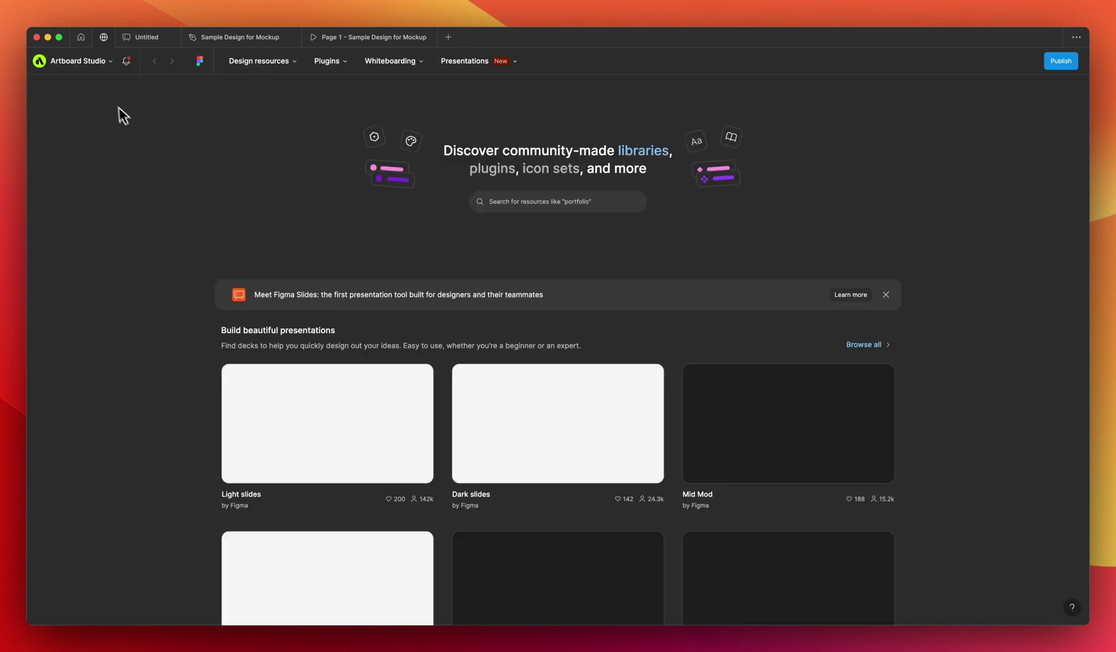
- Open Artboard Studio's Community profile and browse its resources, such as Artboard Mockups and Free Device Mockups
click(77, 60)
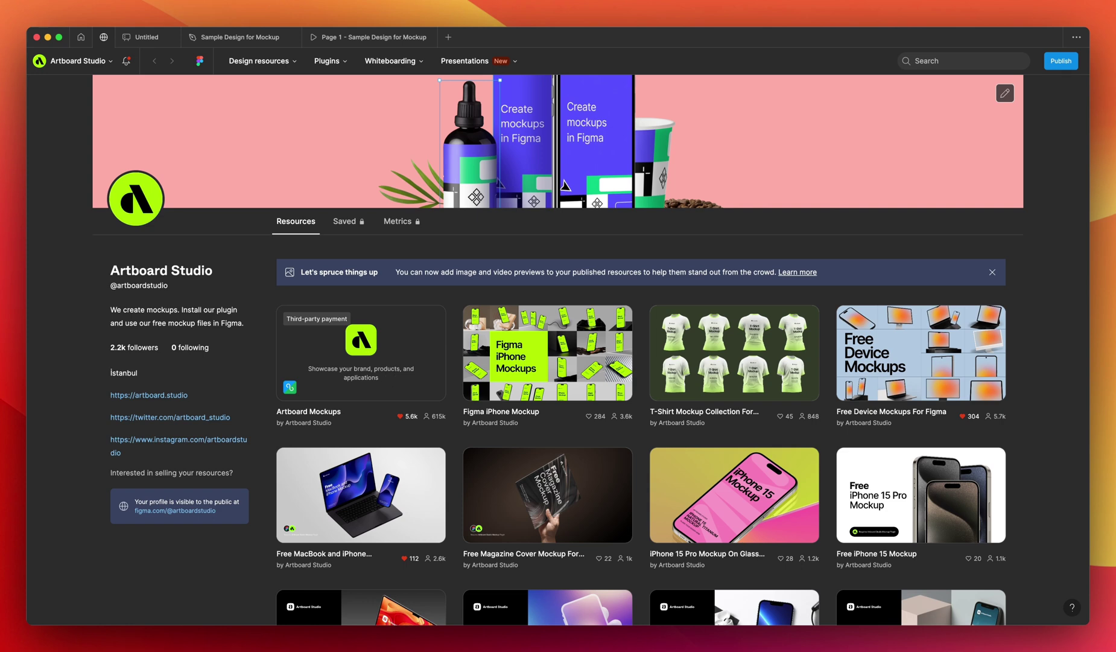
scroll(558, 350, down, 3)
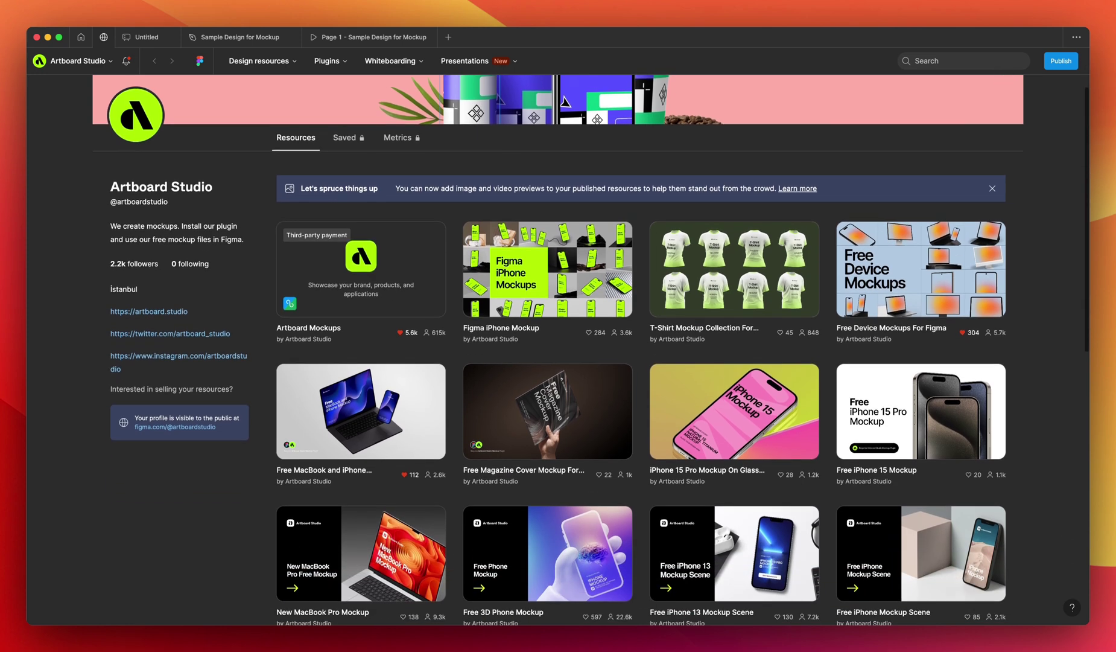
scroll(558, 350, up, 3)
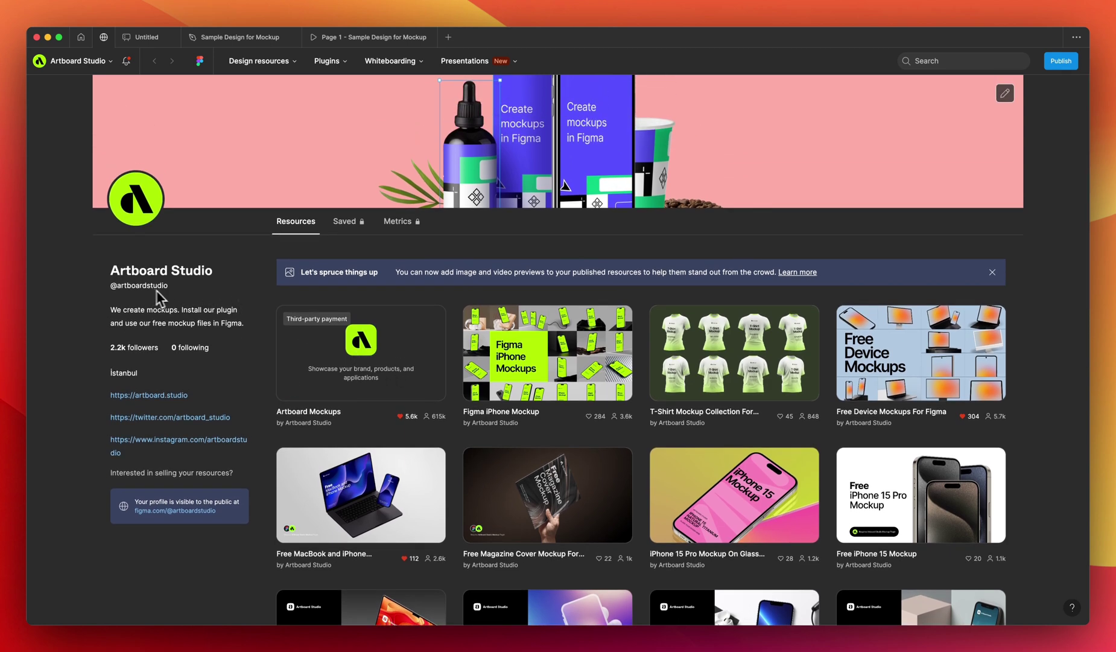
scroll(604, 356, down, 2)
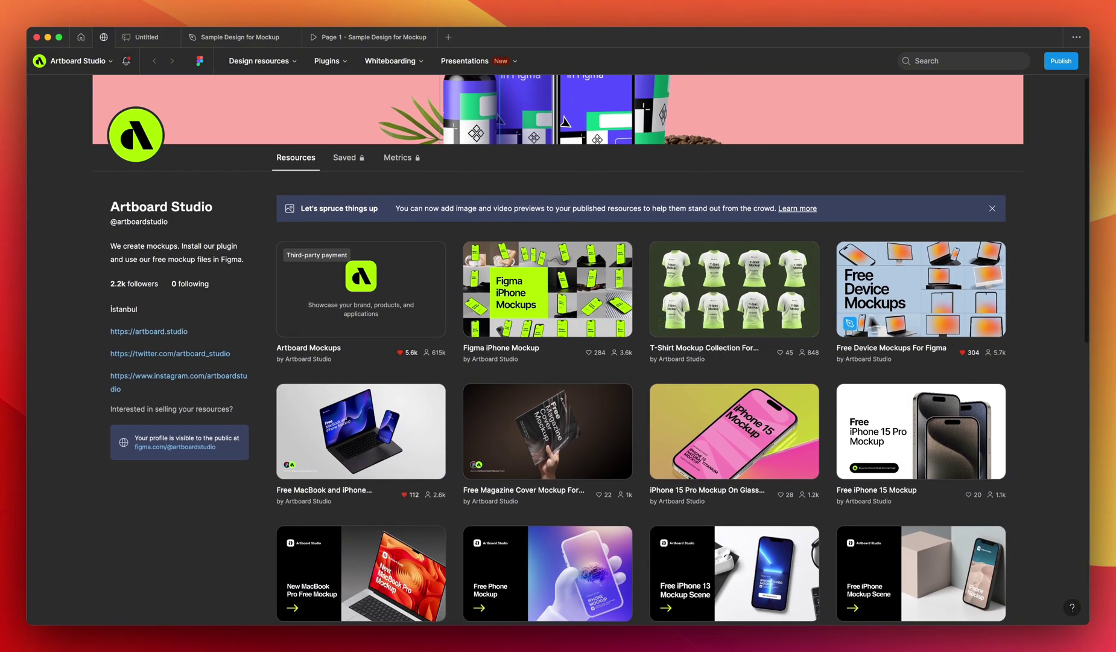
scroll(869, 320, down, 9)
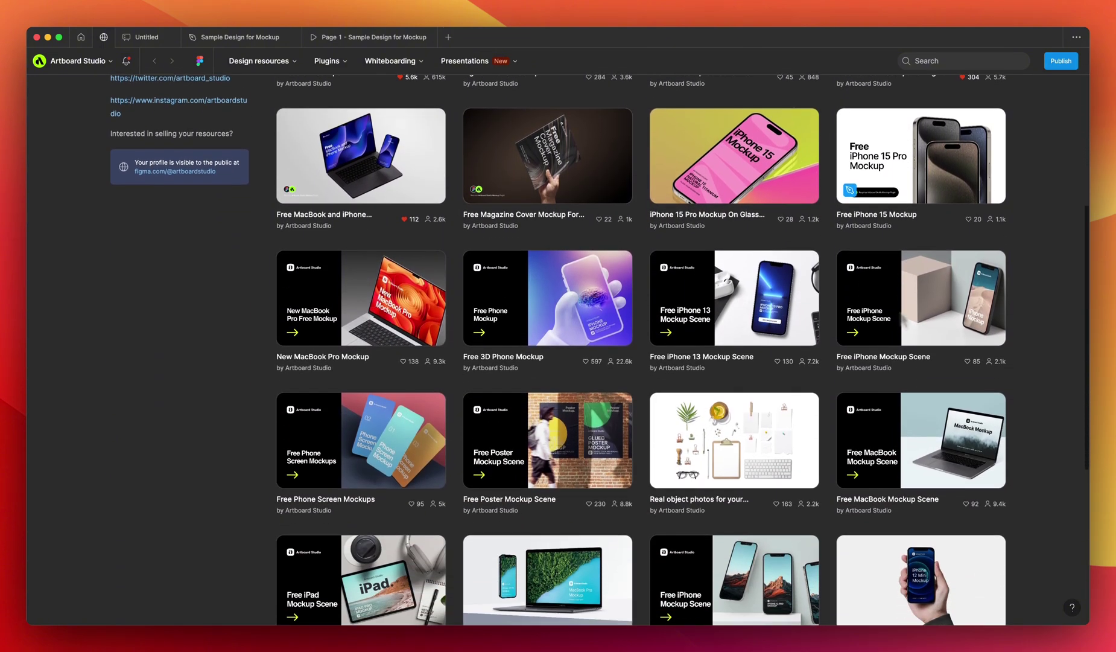
scroll(904, 320, up, 12)
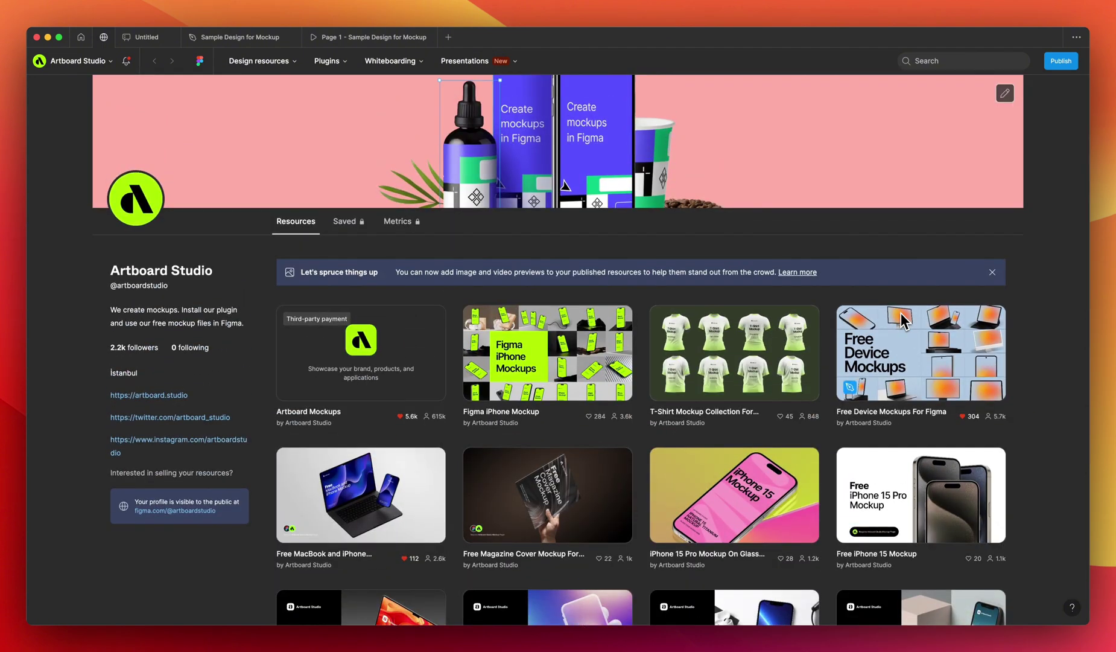